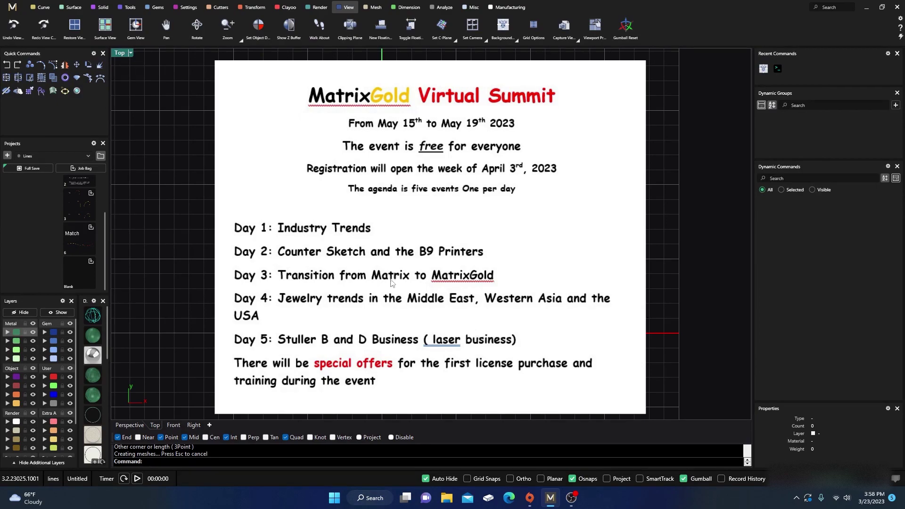
Pan the Top view to show the G0, G1 and G2 example curves
right_click_drag(394, 321, 380, 324)
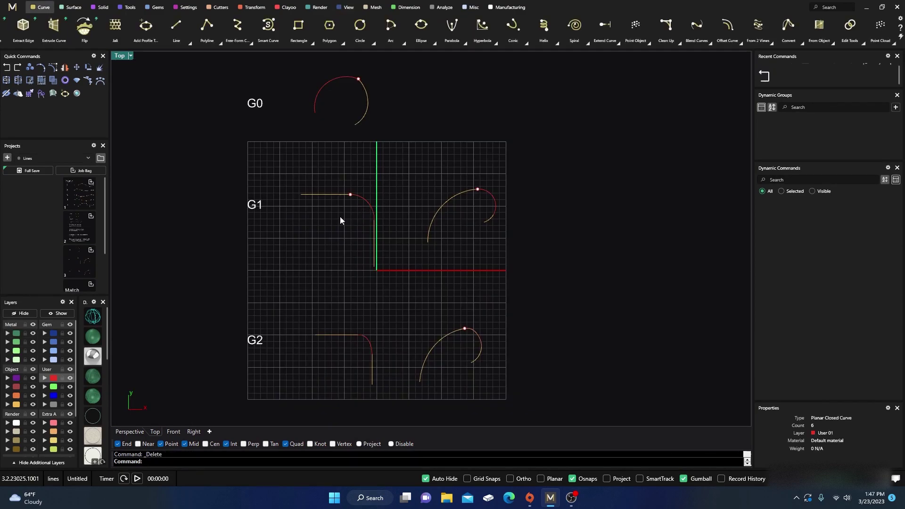
Pan and zoom the Top view to frame all three example curve rows
right_click_drag(274, 238, 320, 253)
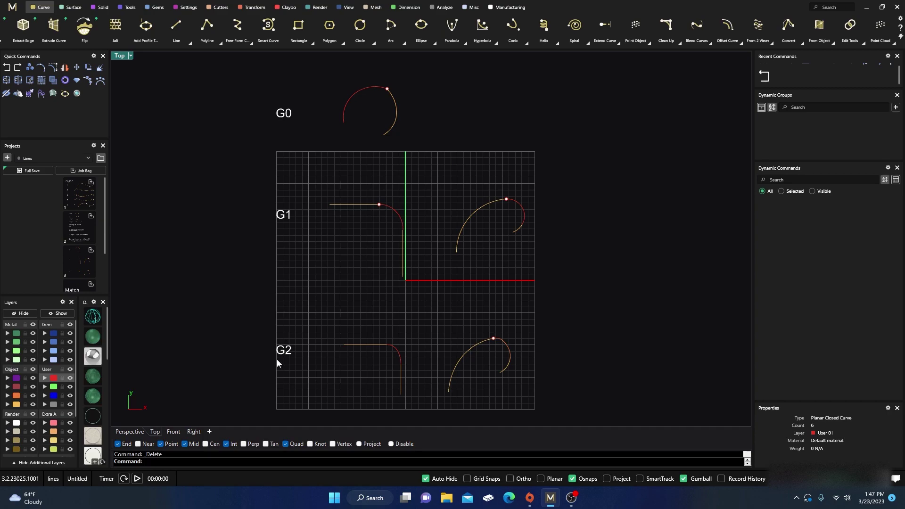
right_click_drag(335, 305, 317, 324)
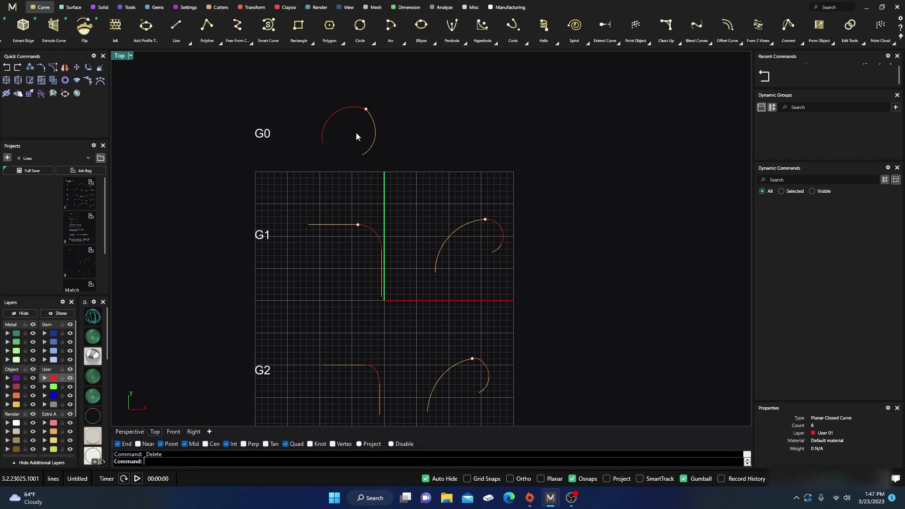
scroll(356, 111, "up", 3)
right_click_drag(351, 115, 371, 131)
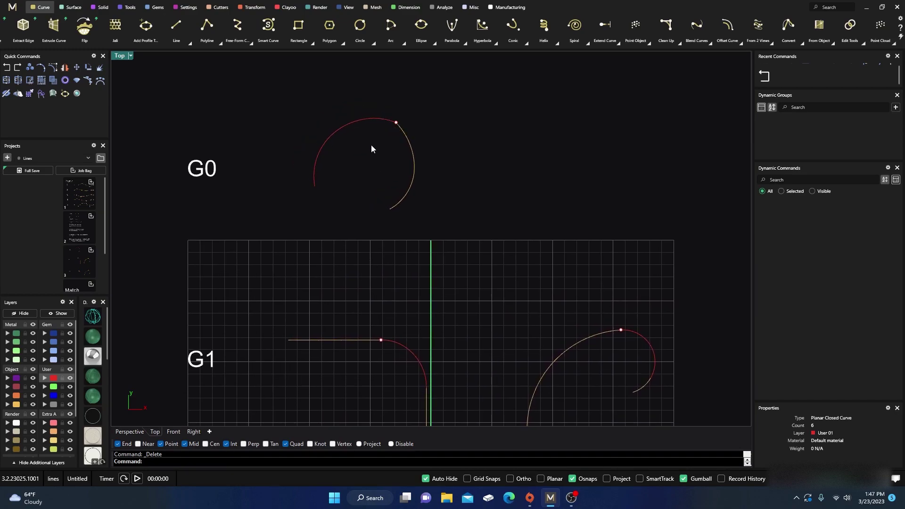
scroll(358, 160, "down", 5)
right_click_drag(347, 169, 344, 137)
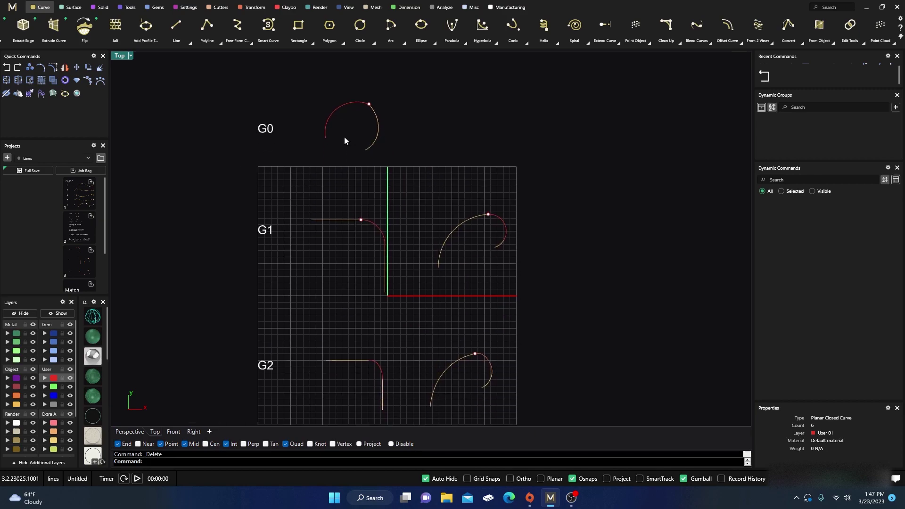
scroll(344, 136, "down", 2)
right_click_drag(358, 188, 359, 184)
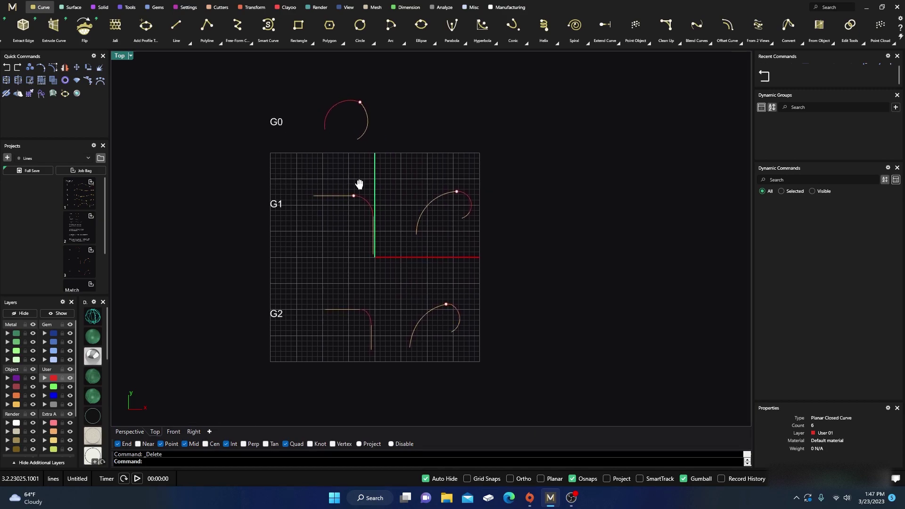
Delete the point markers on the G0 arc, both G1 arcs and the G2 right arc
left_click_drag(360, 108, 366, 114)
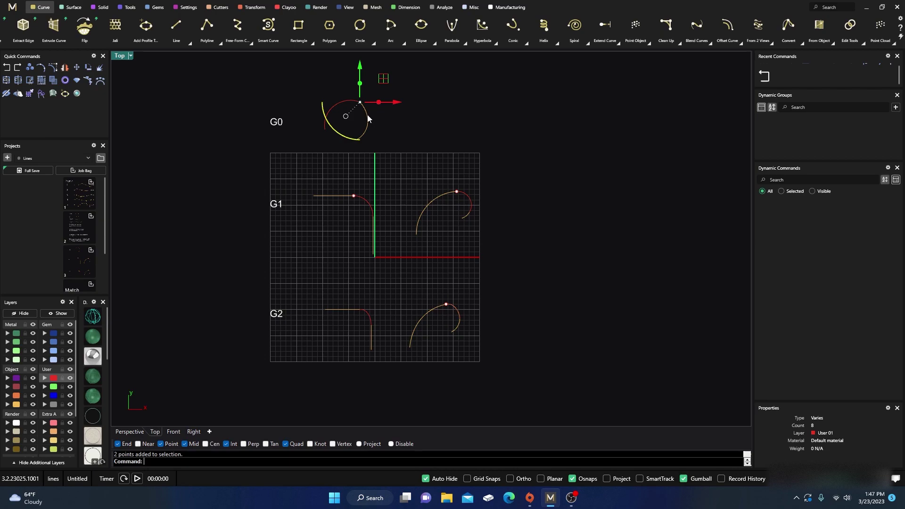
key("Escape")
left_click(455, 193)
key("Delete")
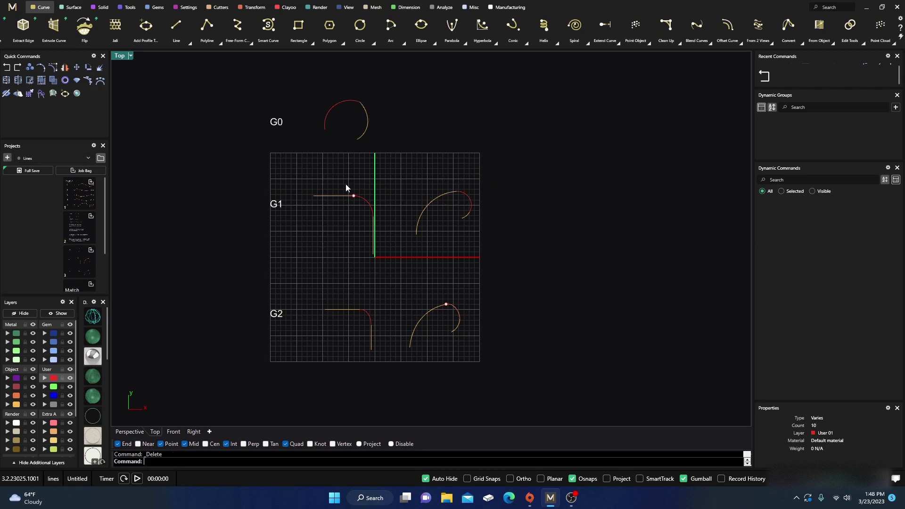
left_click(353, 195)
key("Delete")
left_click(446, 304)
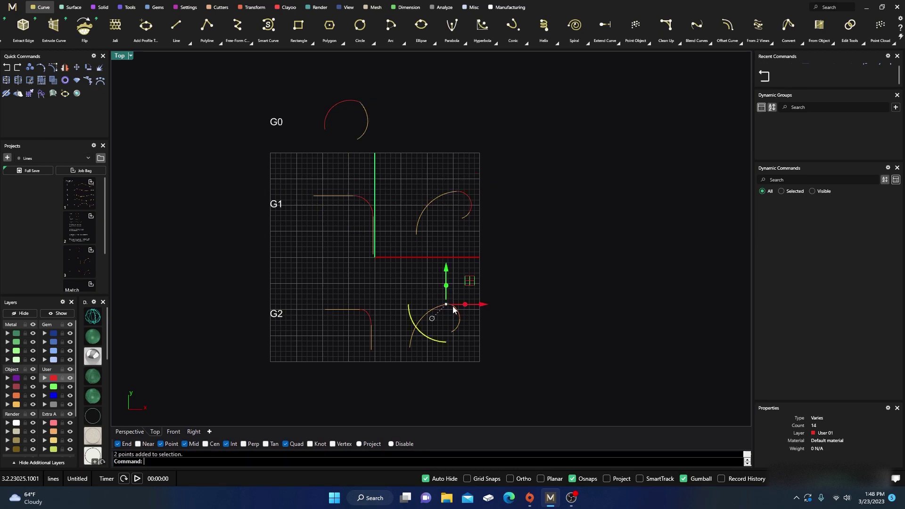
key("Delete")
right_click_drag(331, 282, 323, 293)
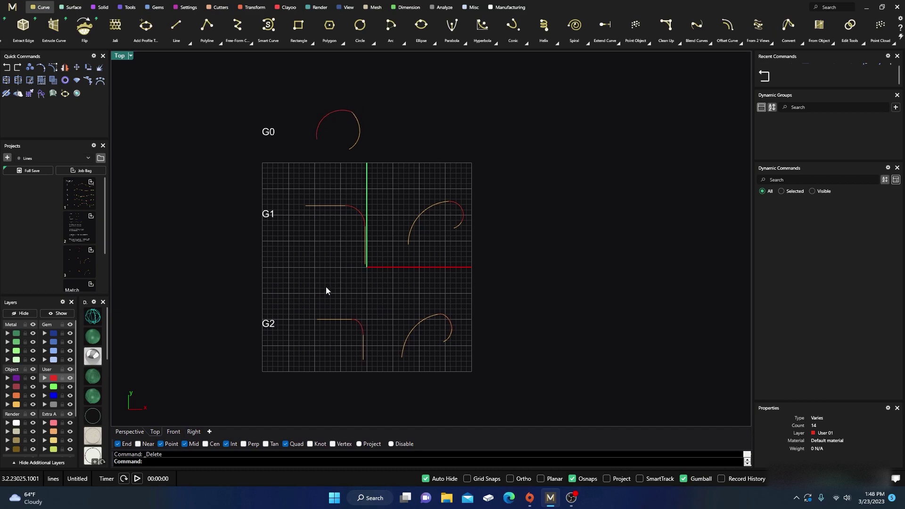
Select and inspect the G1 and G2 arcs, then clear the selection
type("Cur")
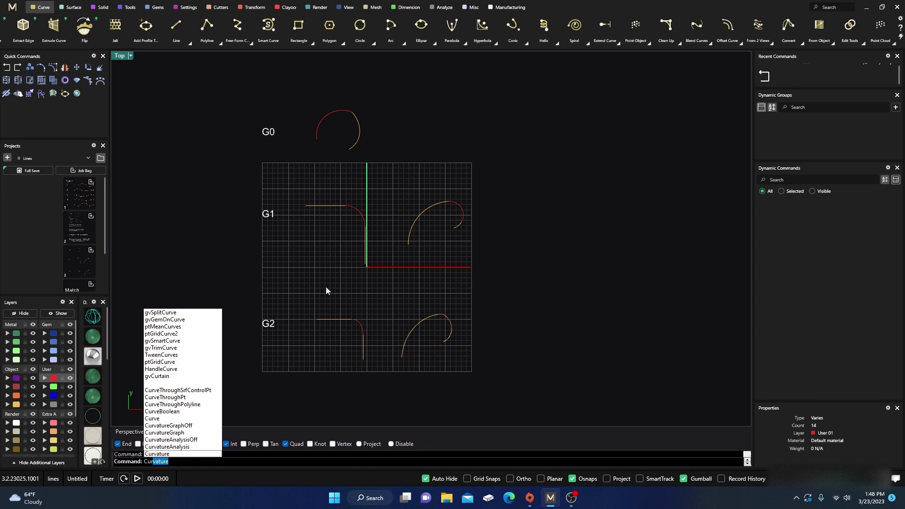
key("Escape")
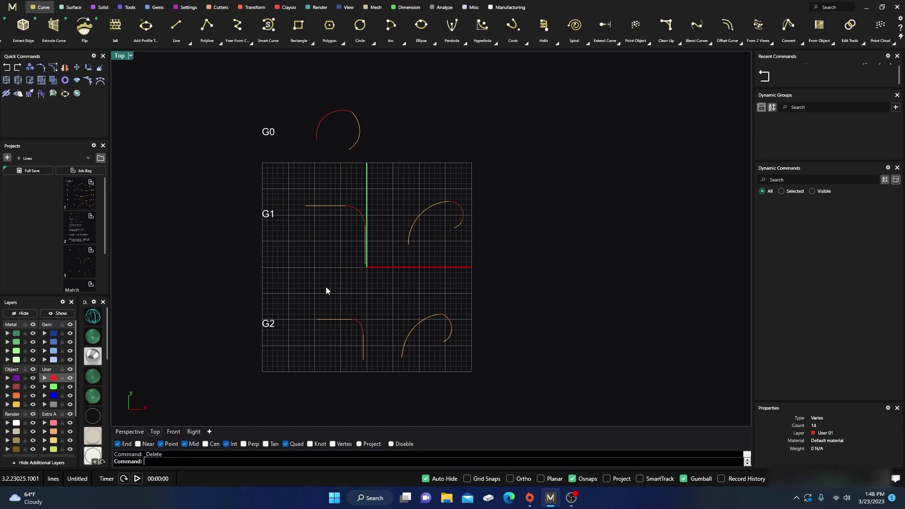
left_click(335, 207)
left_click_drag(309, 238, 465, 222)
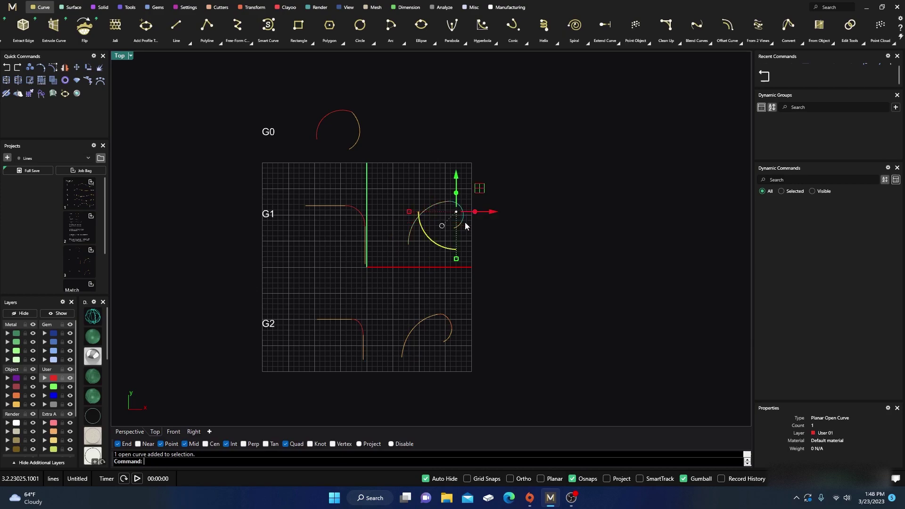
left_click(465, 236)
left_click(457, 230)
left_click(474, 259)
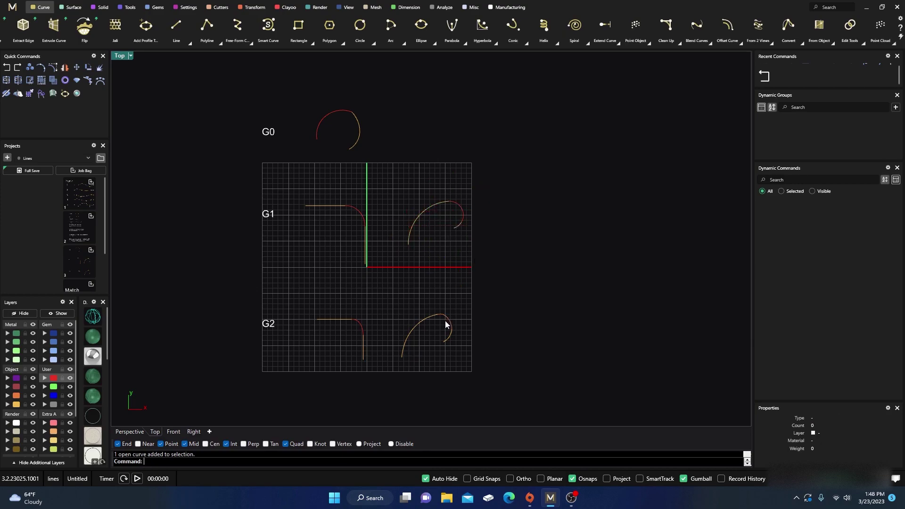
left_click(446, 322)
left_click(371, 279)
Run CurvatureGraph on all fourteen curves, selected with Ctrl+A
type("Curvature")
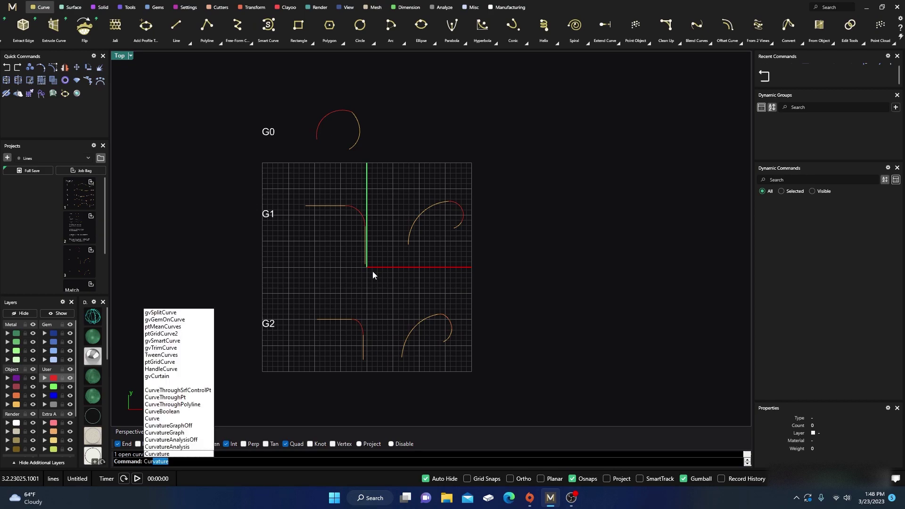
type("Graph")
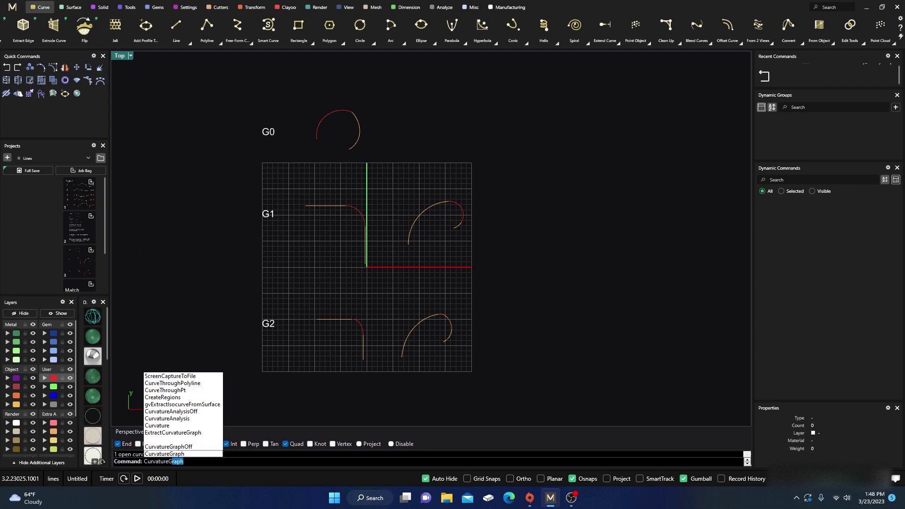
key("Return")
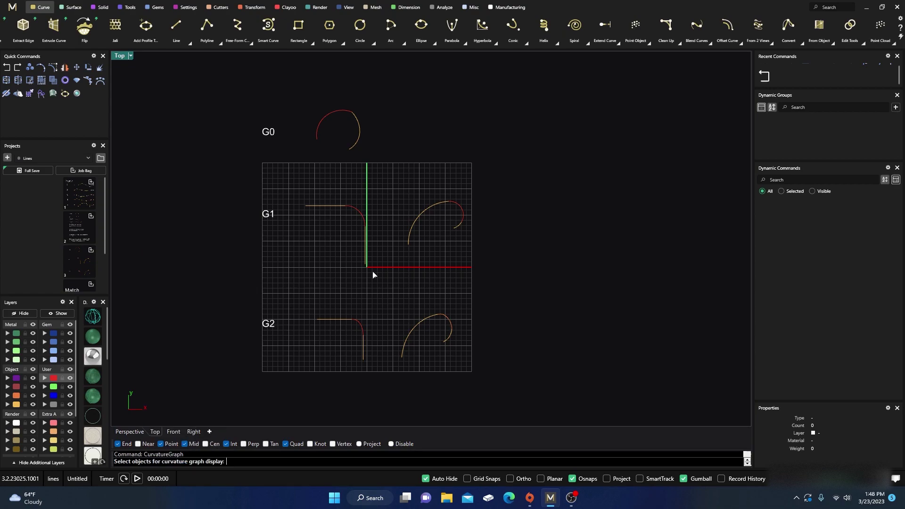
key("ctrl+a")
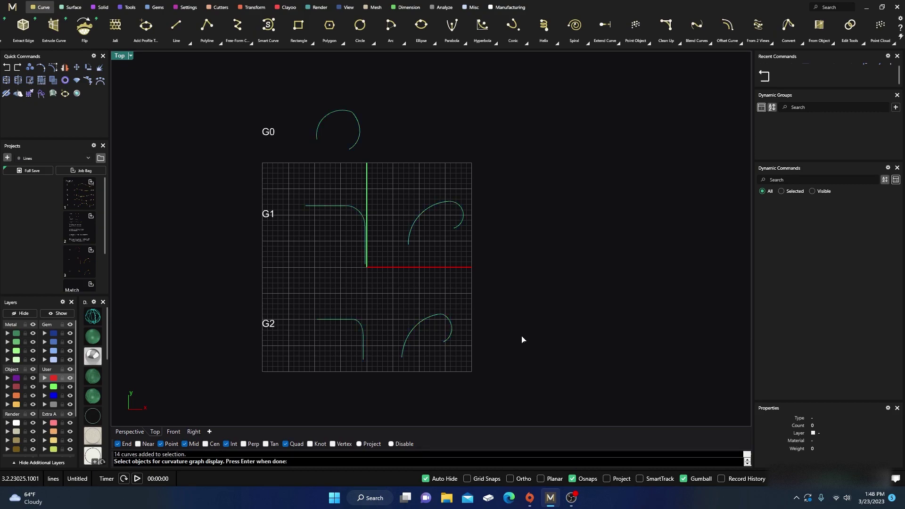
key("Return")
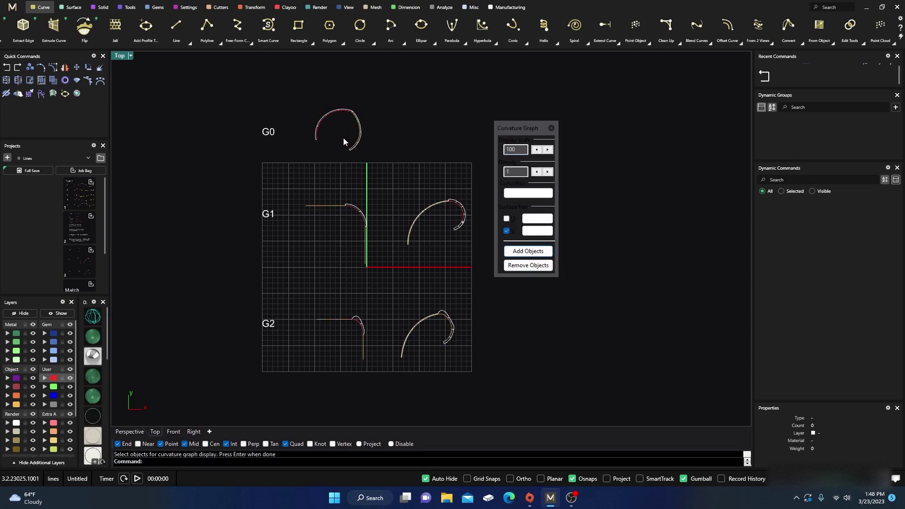
scroll(347, 112, "up", 8)
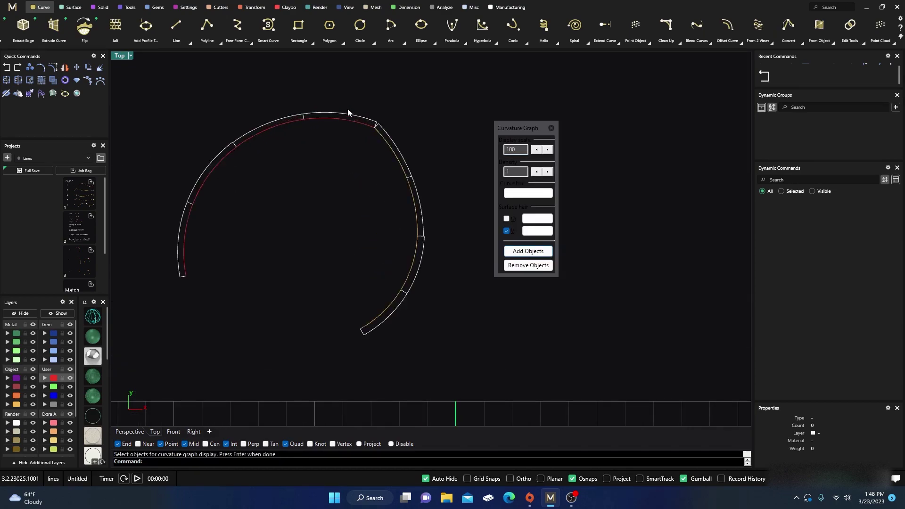
scroll(387, 138, "down", 8)
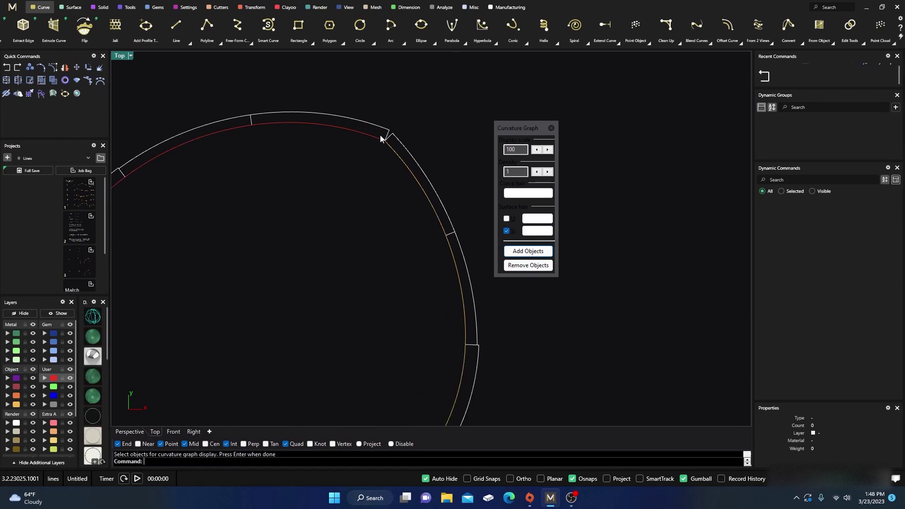
scroll(393, 137, "up", 8)
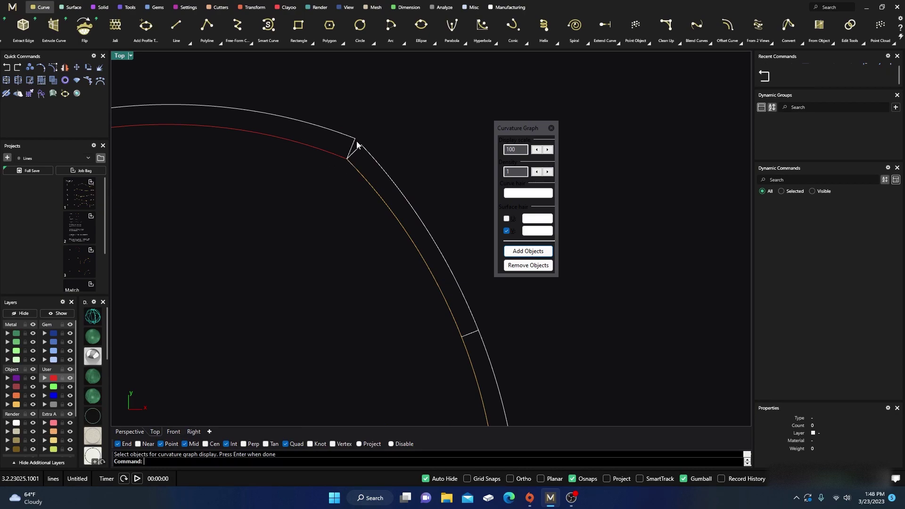
scroll(352, 146, "down", 6)
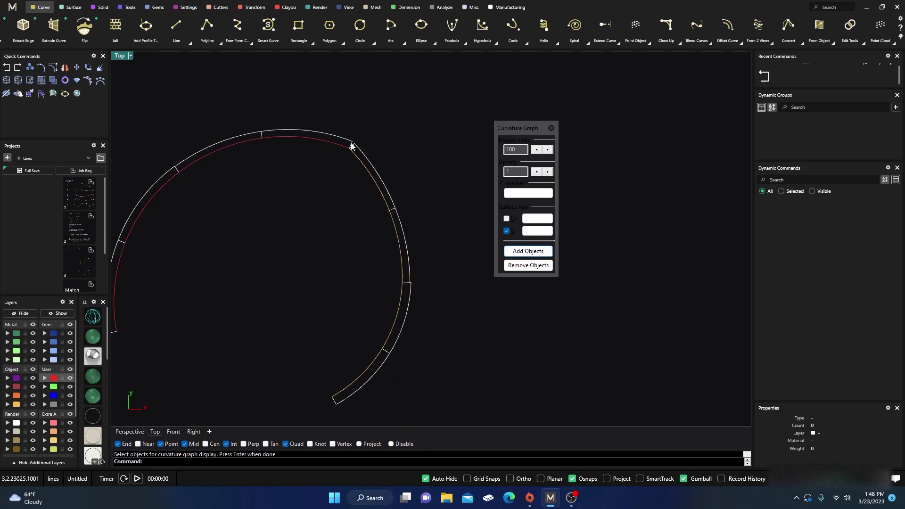
scroll(352, 146, "down", 4)
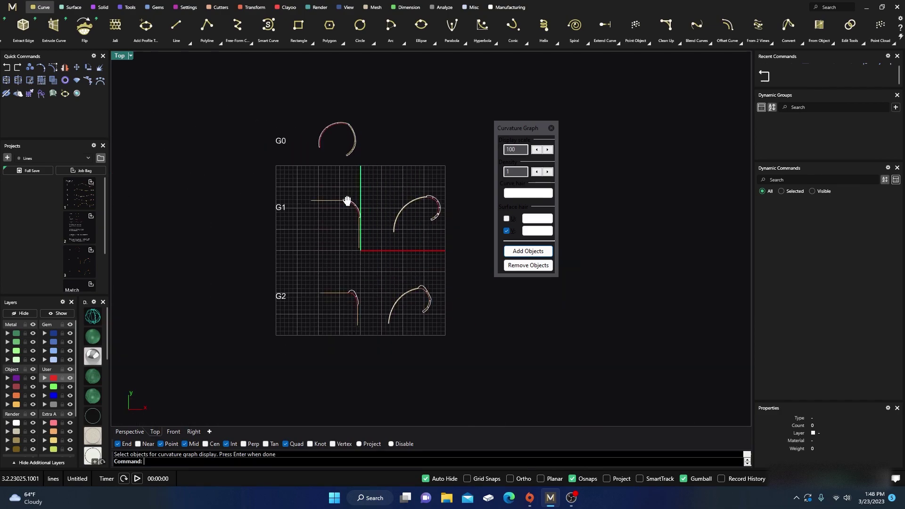
scroll(347, 198, "up", 3)
scroll(349, 202, "up", 3)
scroll(349, 203, "down", 2)
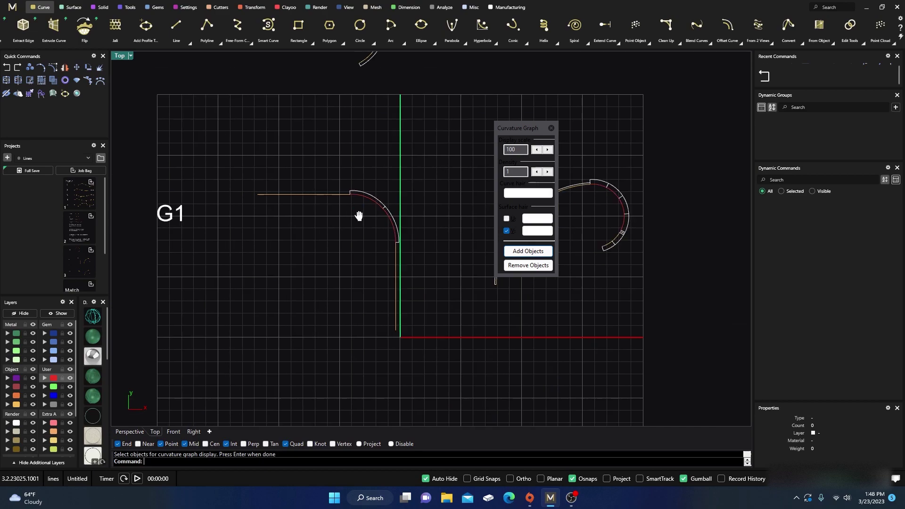
scroll(360, 207, "up", 5)
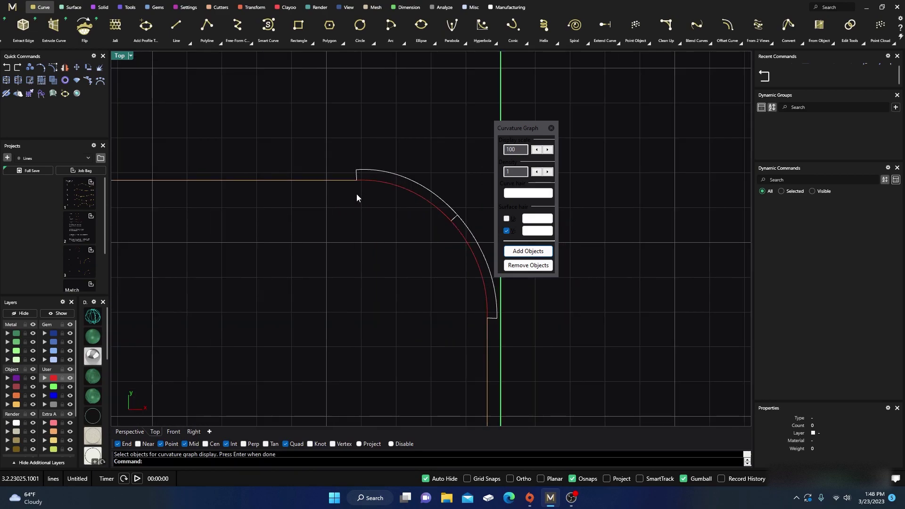
scroll(351, 206, "down", 1)
scroll(361, 193, "up", 4)
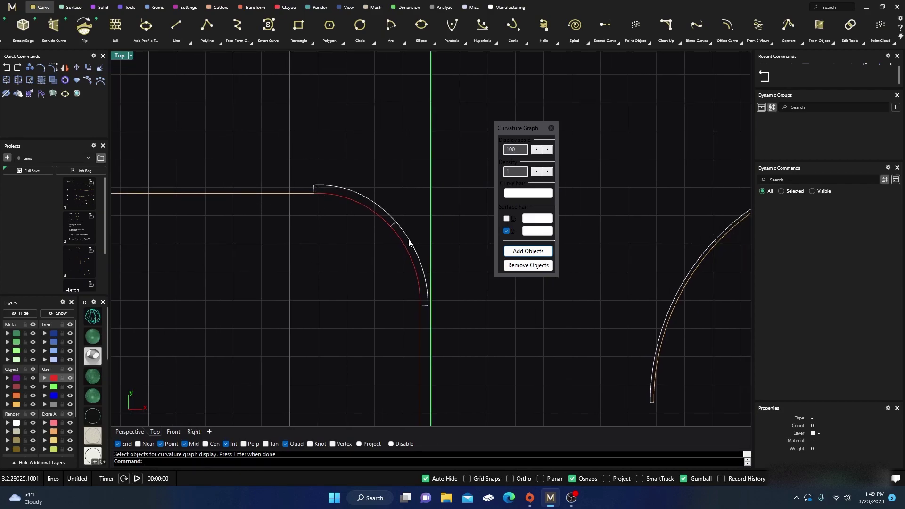
right_click_drag(386, 289, 347, 292)
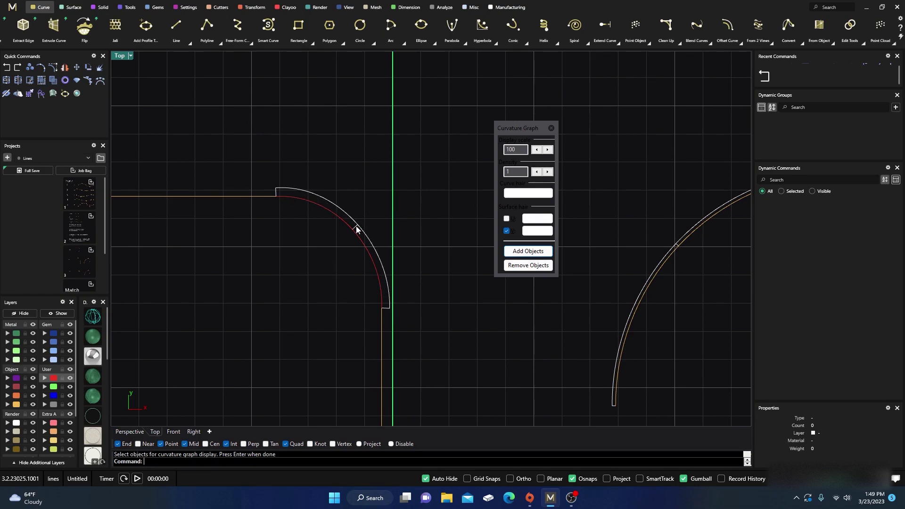
scroll(399, 188, "right", 10)
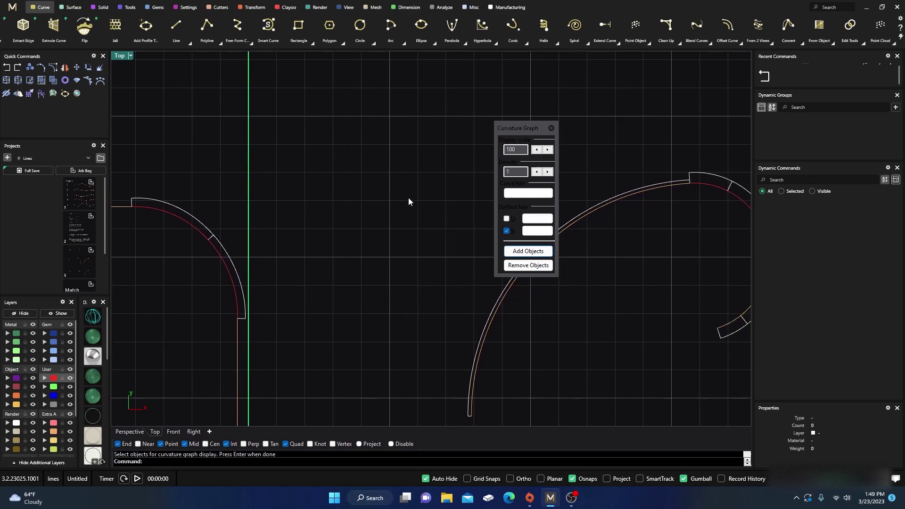
scroll(282, 226, "right", 3)
scroll(424, 236, "up", 5)
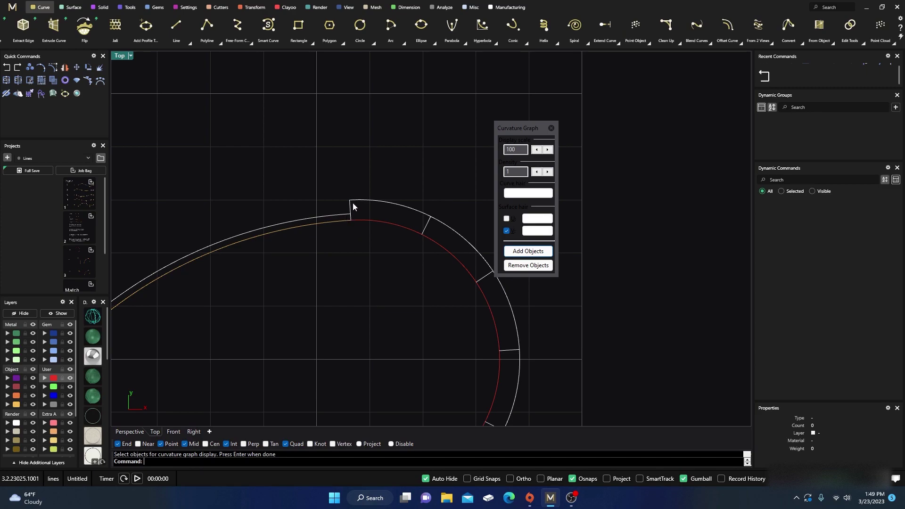
scroll(351, 216, "up", 2)
scroll(339, 162, "down", 3)
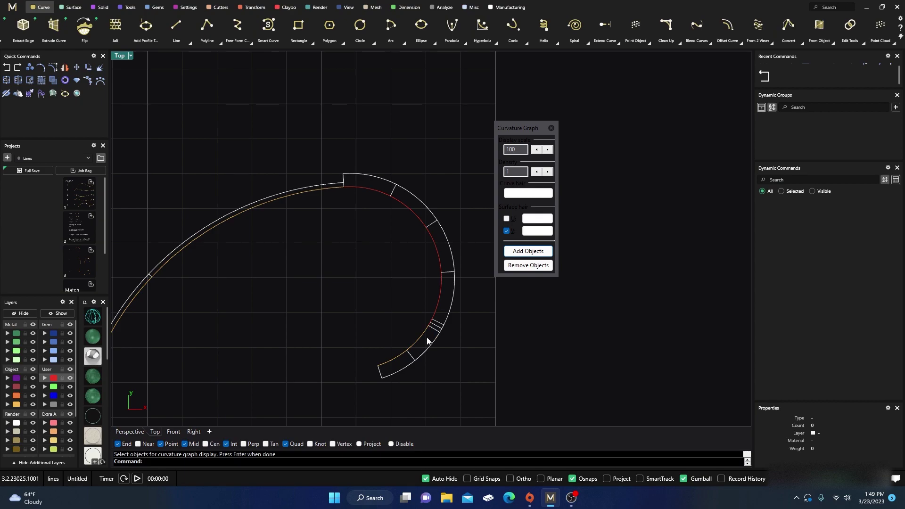
scroll(339, 183, "up", 2)
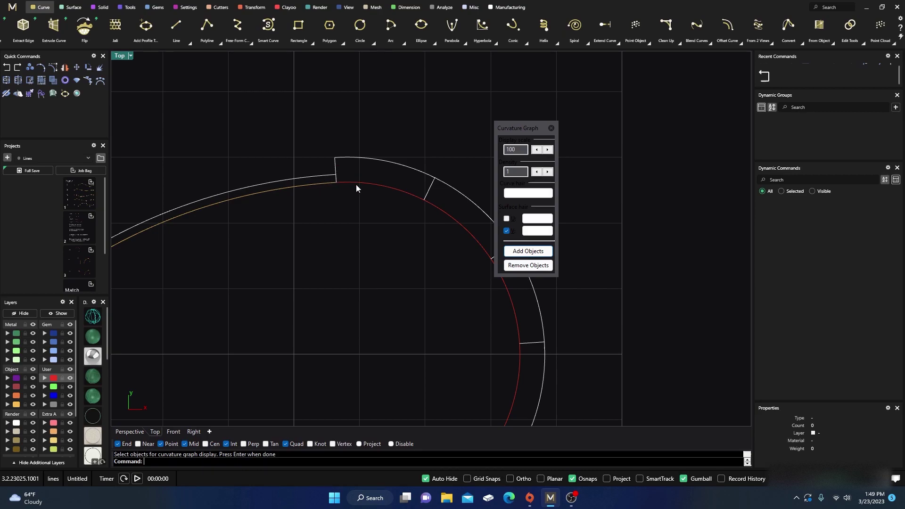
scroll(380, 135, "down", 2)
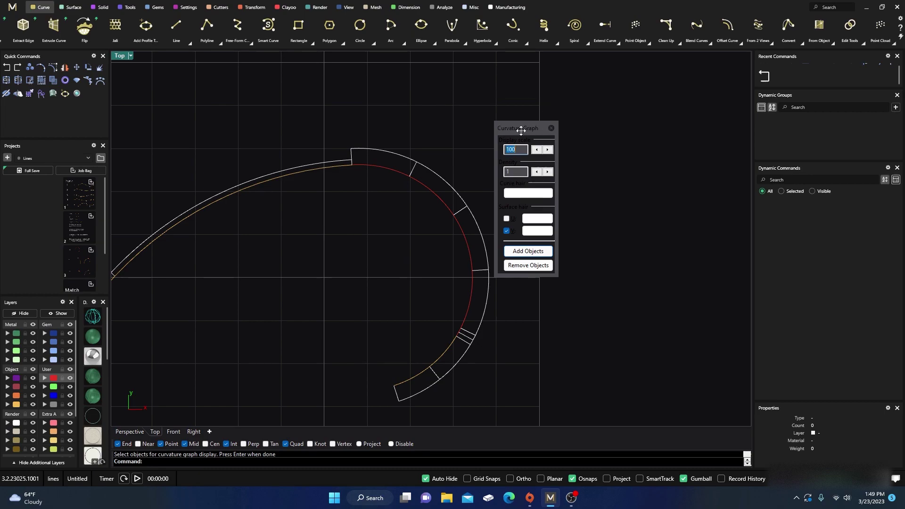
scroll(376, 151, "down", 5)
scroll(382, 168, "up", 5)
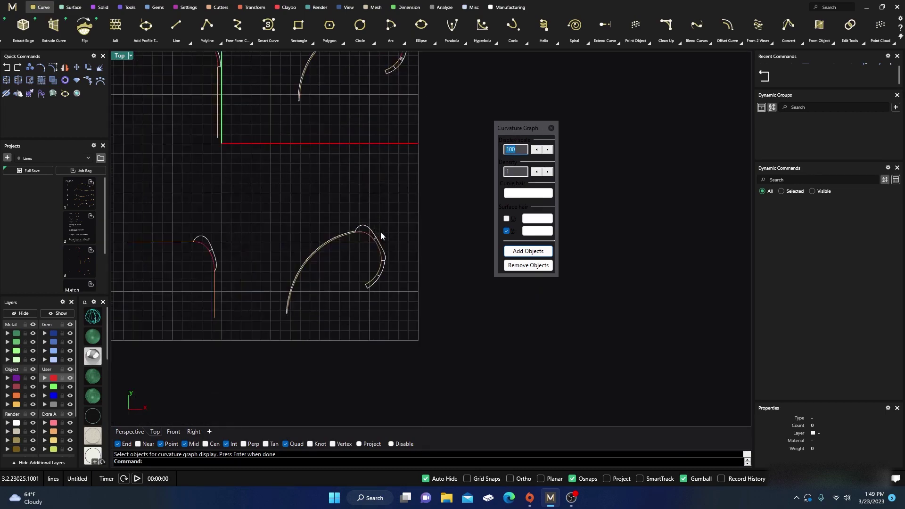
scroll(343, 246, "down", 4)
scroll(303, 218, "up", 2)
scroll(313, 237, "up", 3)
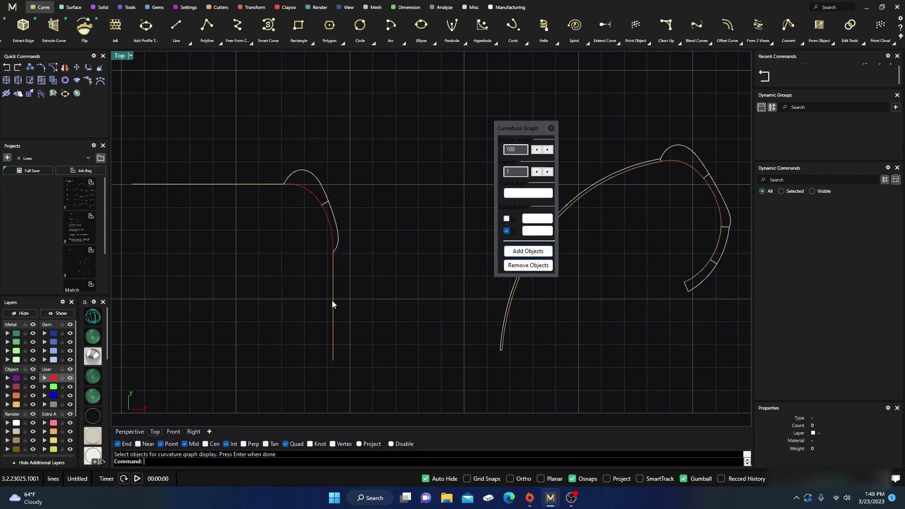
scroll(295, 238, "down", 5)
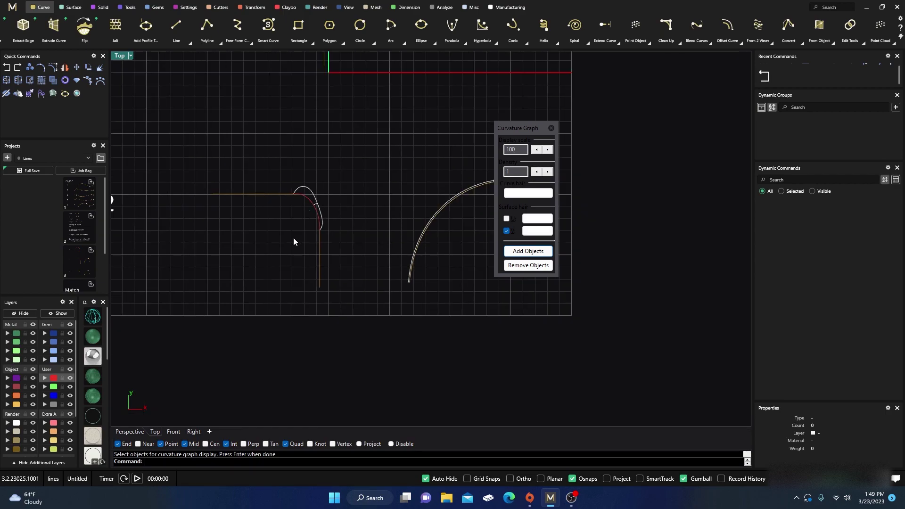
scroll(297, 243, "up", 5)
scroll(358, 240, "up", 2)
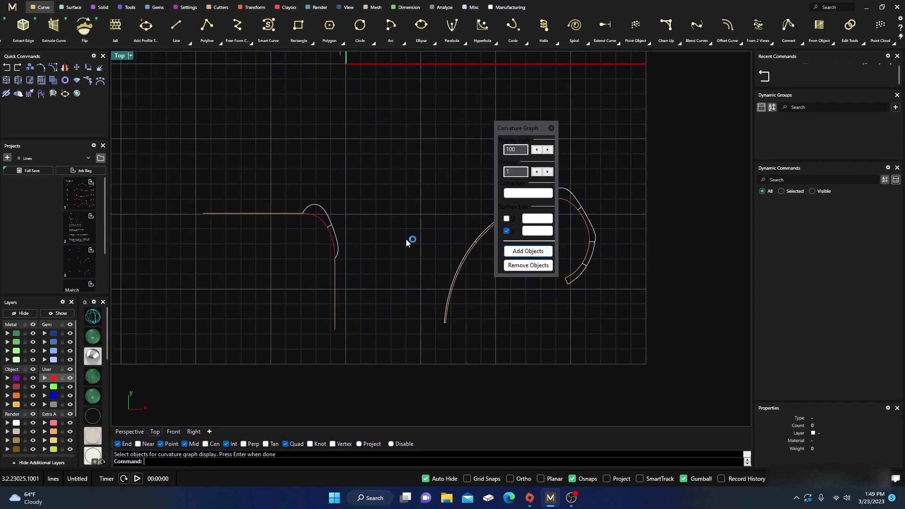
right_click_drag(410, 242, 254, 259)
right_click_drag(355, 253, 389, 244)
right_click_drag(188, 242, 284, 237)
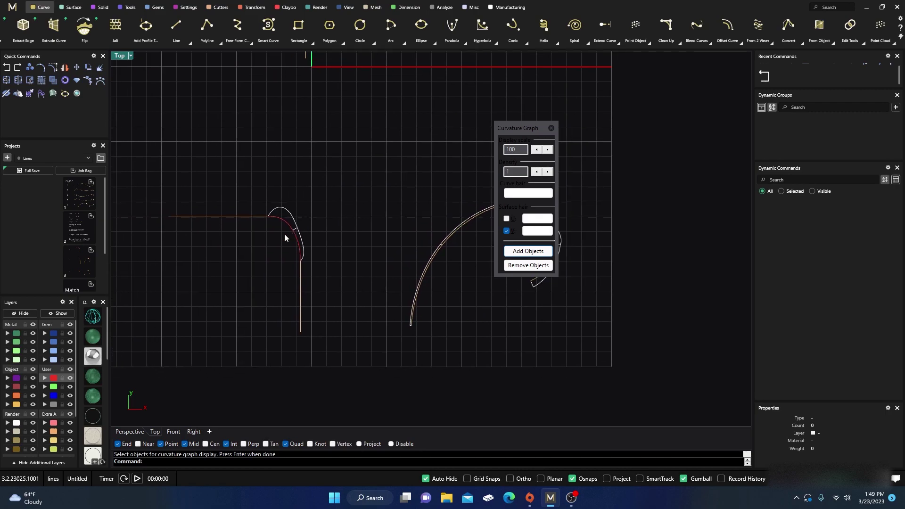
right_click_drag(350, 212, 260, 234)
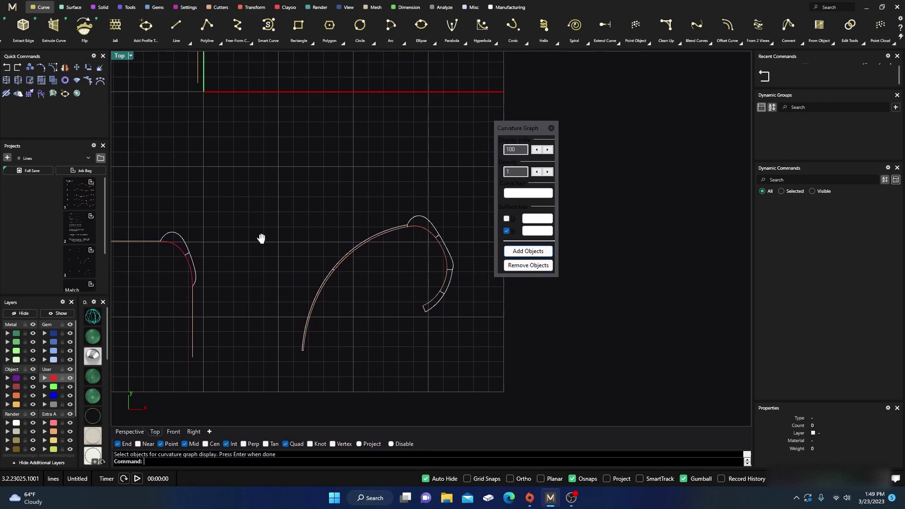
scroll(358, 252, "up", 3)
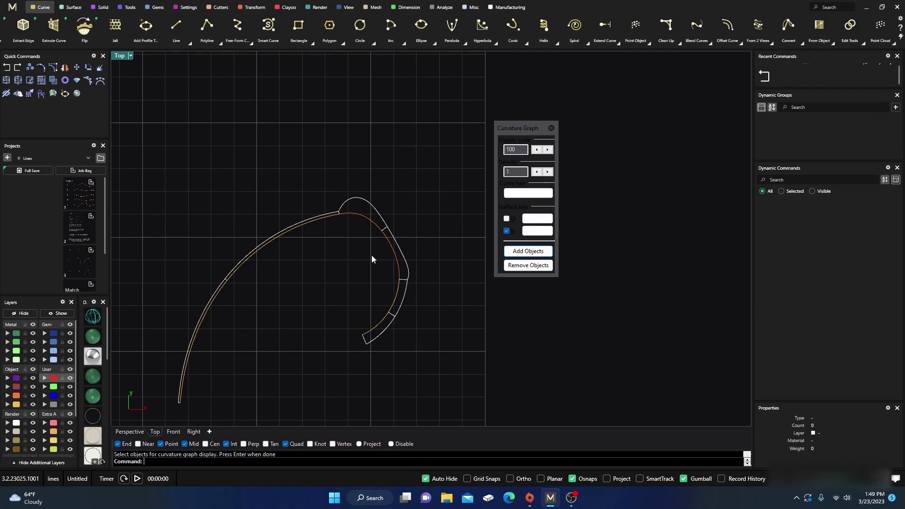
scroll(358, 235, "up", 4)
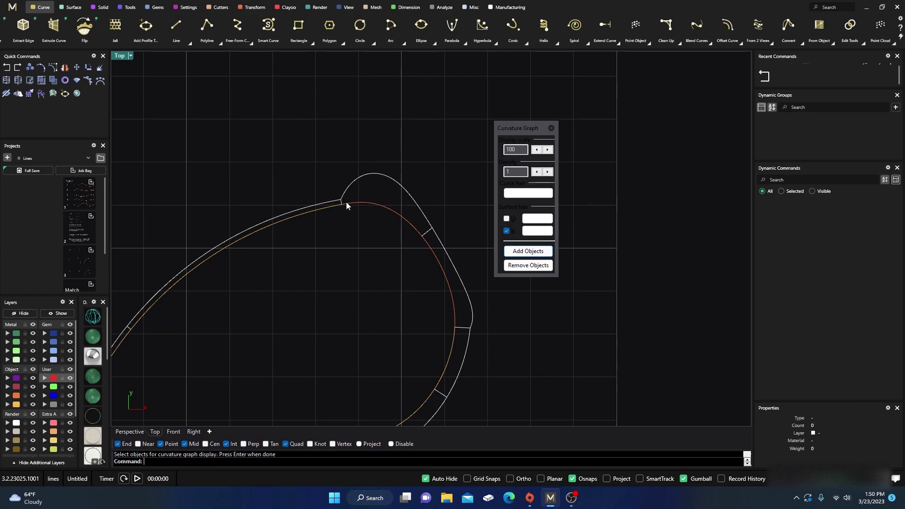
scroll(342, 202, "up", 5)
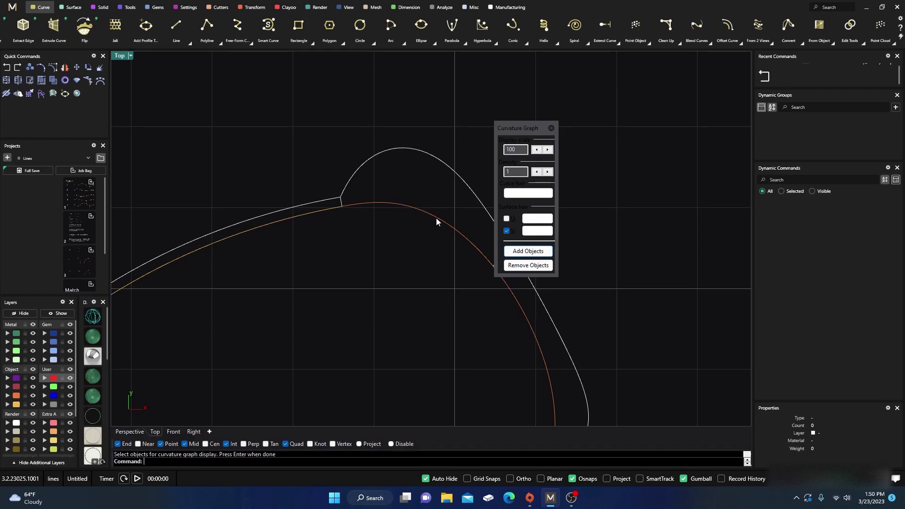
right_click_drag(399, 221, 392, 162)
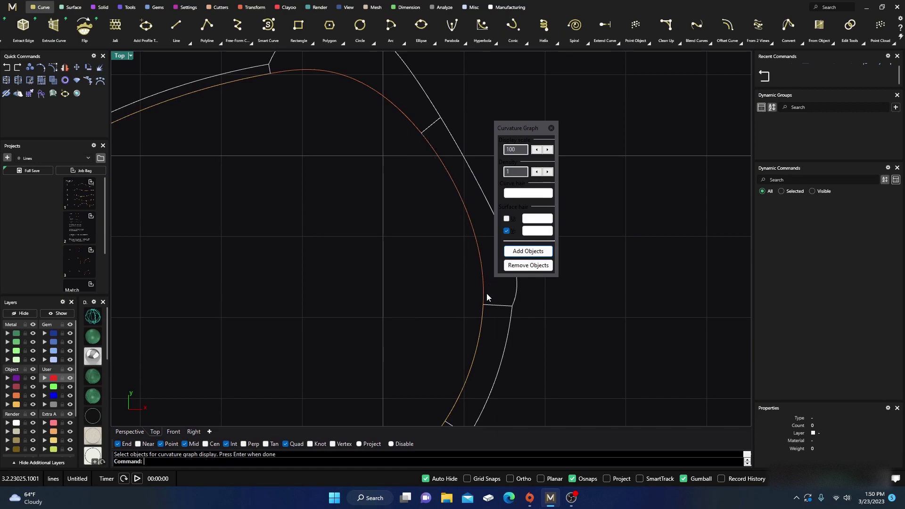
right_click_drag(453, 280, 408, 183)
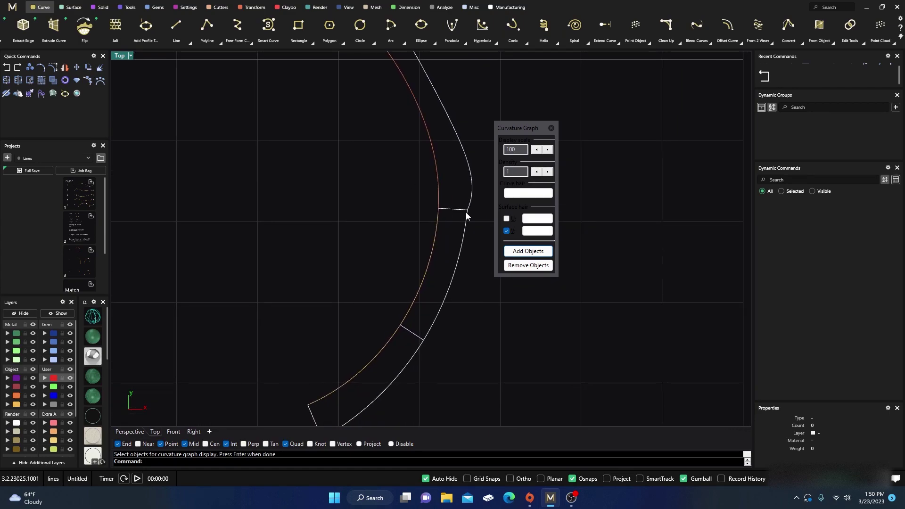
scroll(403, 249, "down", 5)
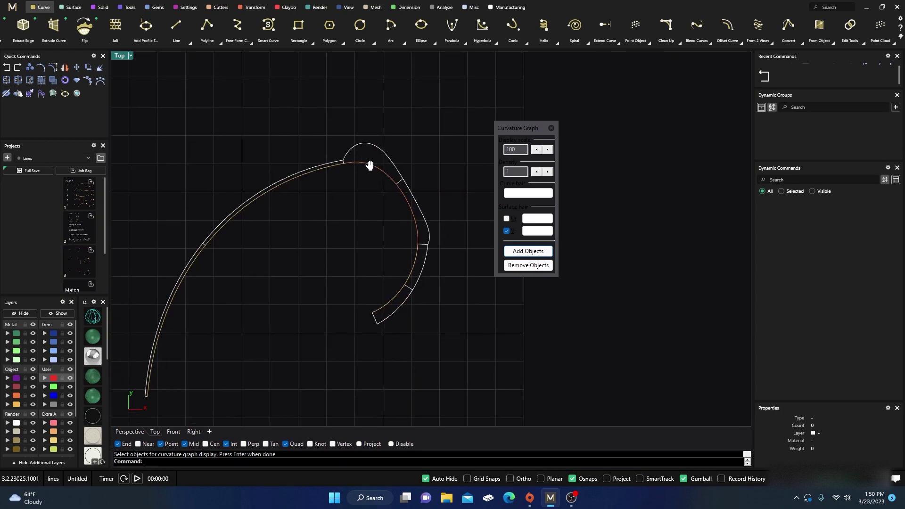
scroll(406, 115, "up", 3)
scroll(395, 220, "down", 5)
right_click_drag(377, 229, 301, 340)
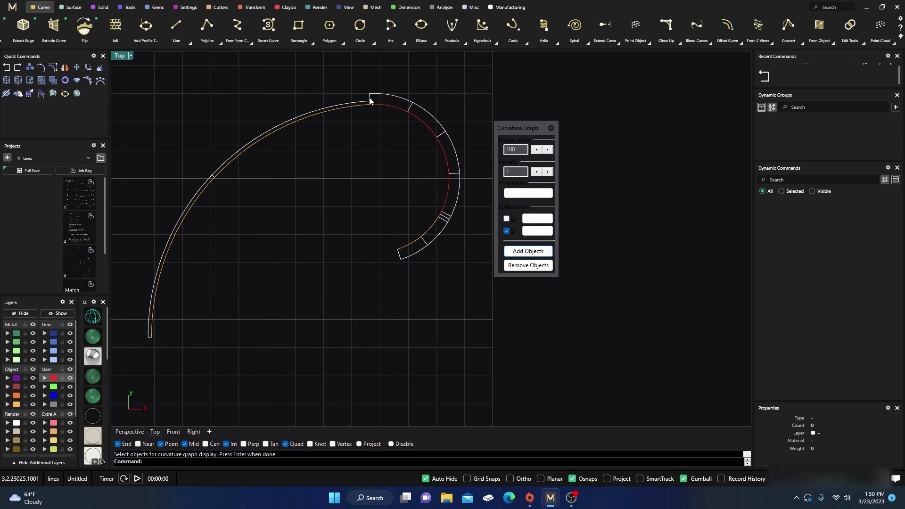
scroll(376, 132, "down", 6)
right_click_drag(372, 250, 385, 236)
scroll(385, 237, "up", 3)
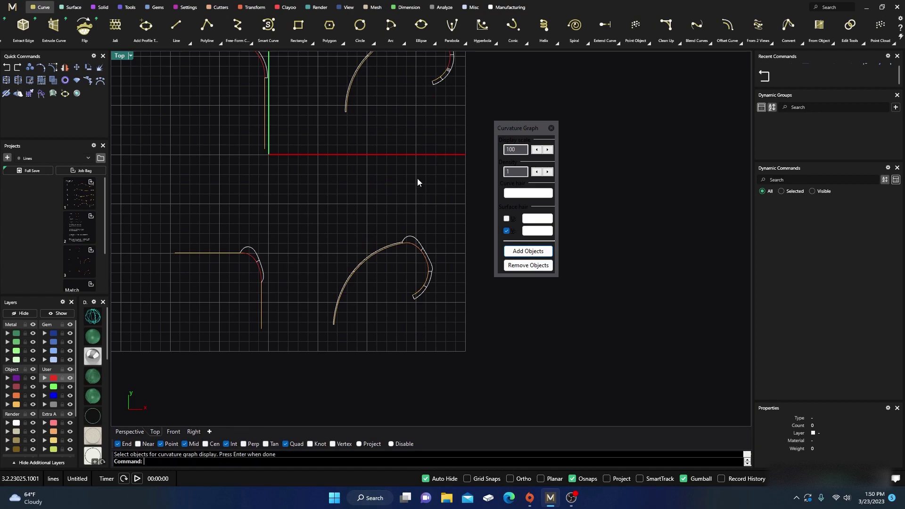
Turn off the curvature graphs shown on all the curves
left_click(551, 128)
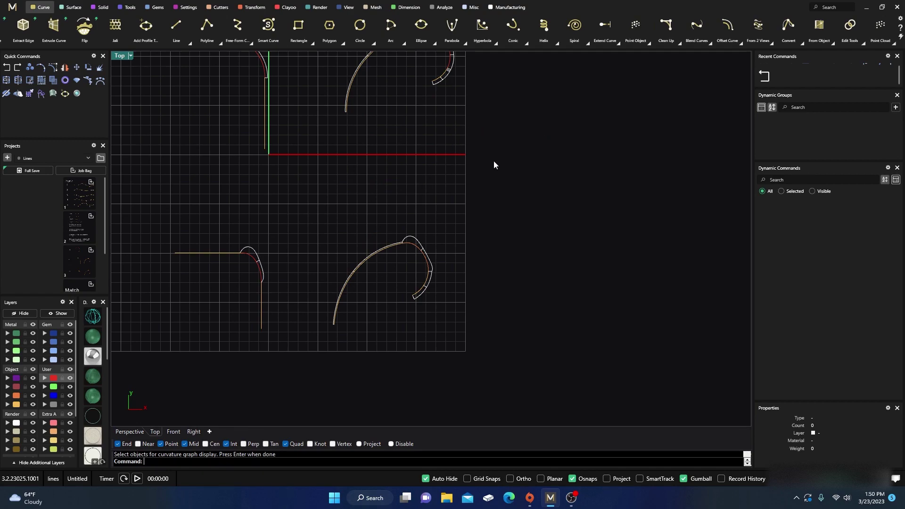
scroll(484, 175, "down", 1)
scroll(483, 174, "down", 2)
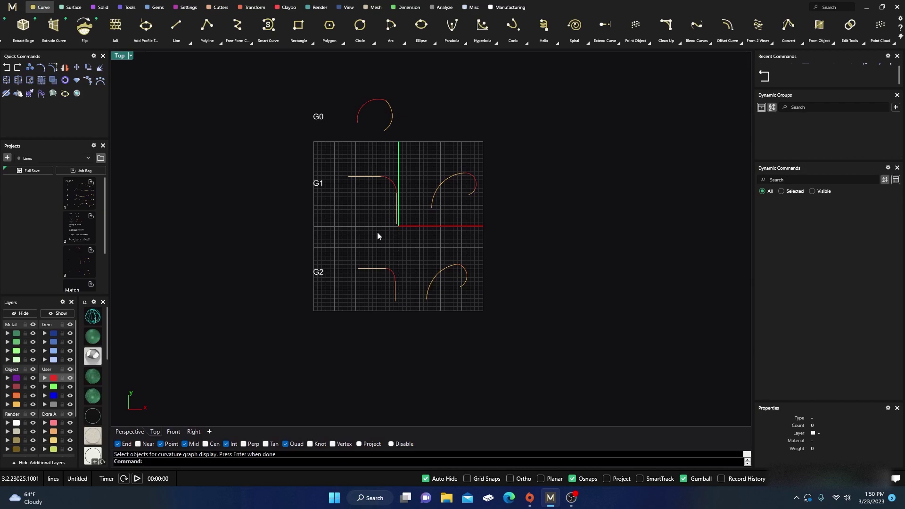
Show the curvature graph on the G0 arc alone, then close it
type("Curvature")
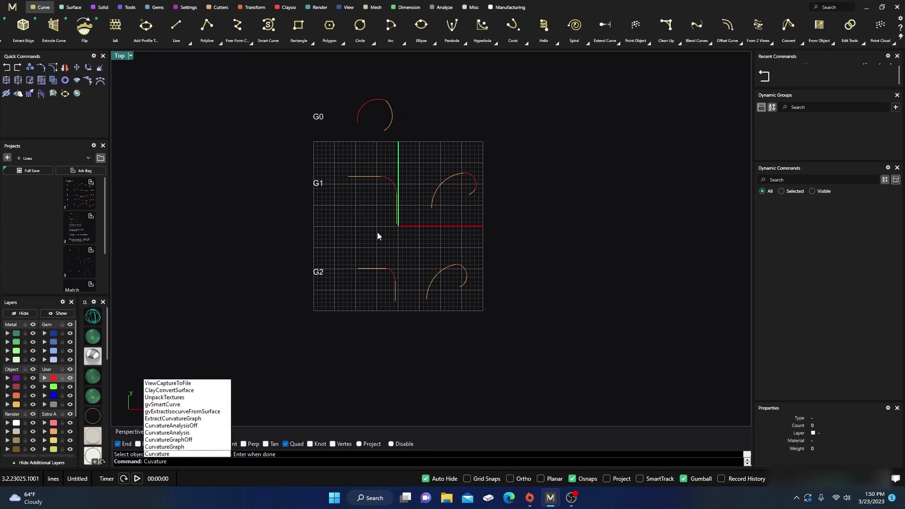
key("Return")
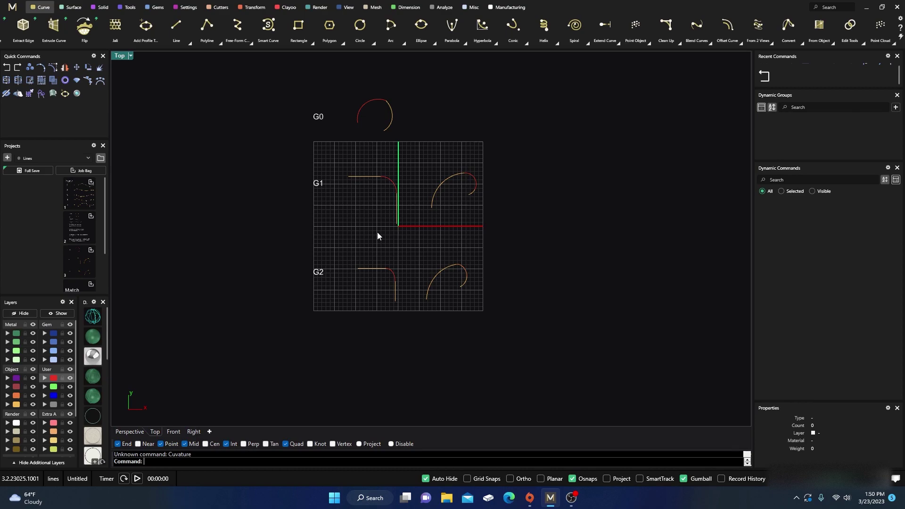
right_click_drag(437, 113, 431, 186)
scroll(382, 179, "up", 5)
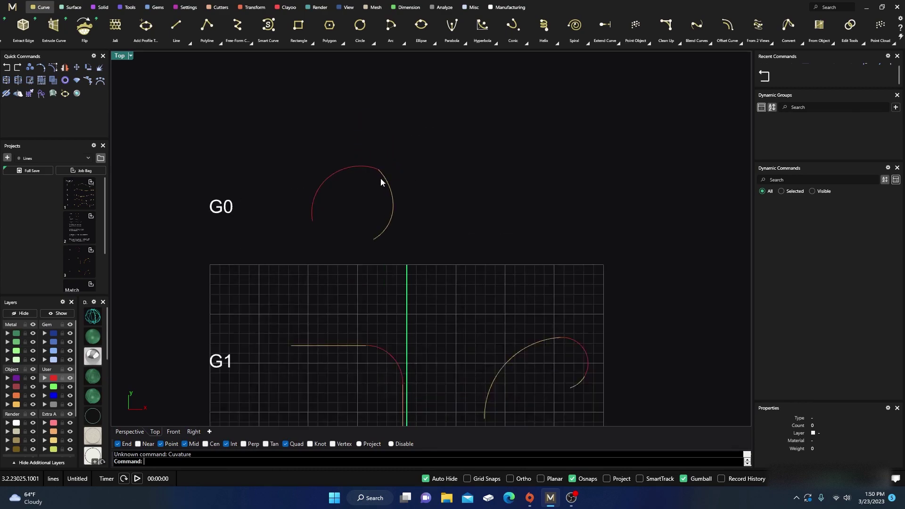
scroll(373, 174, "up", 2)
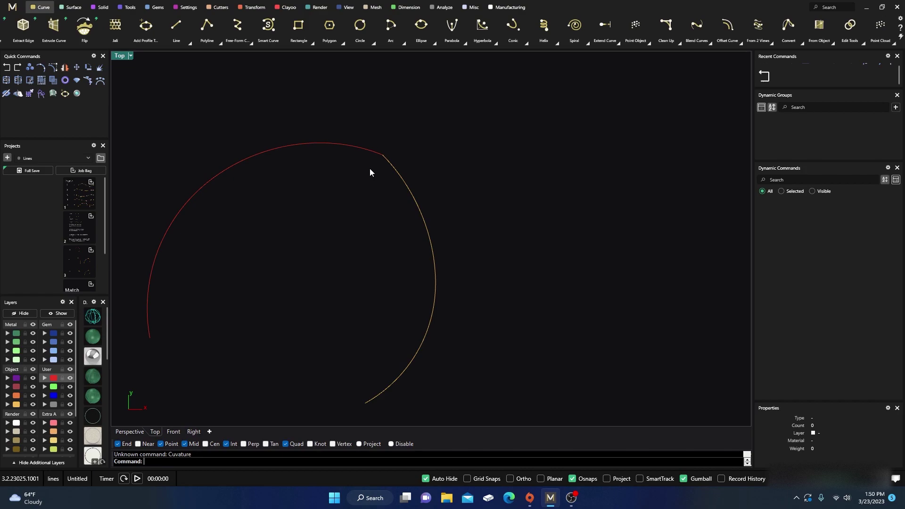
scroll(370, 172, "down", 5)
right_click_drag(369, 172, 388, 190)
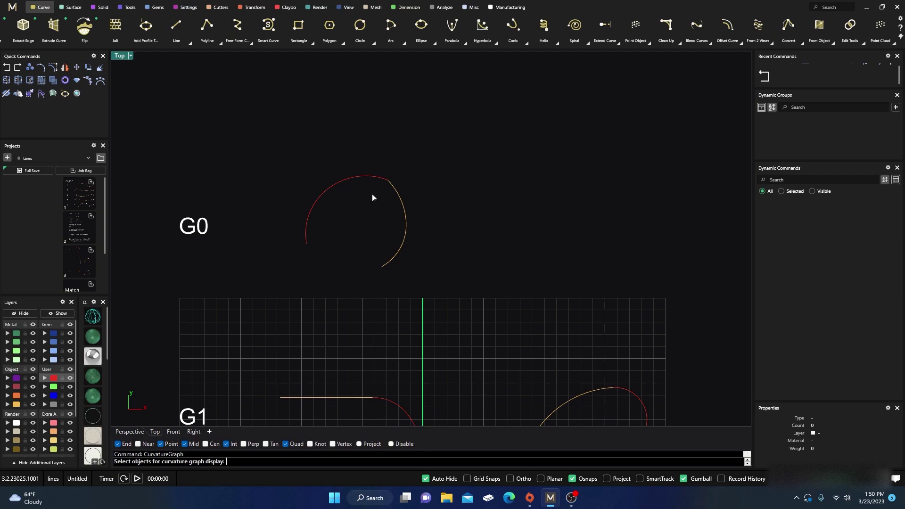
left_click(380, 182)
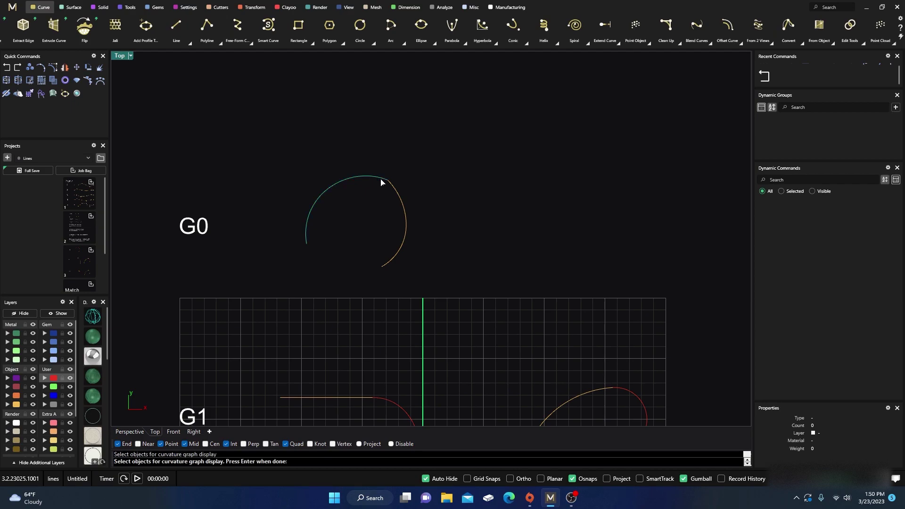
key("Return")
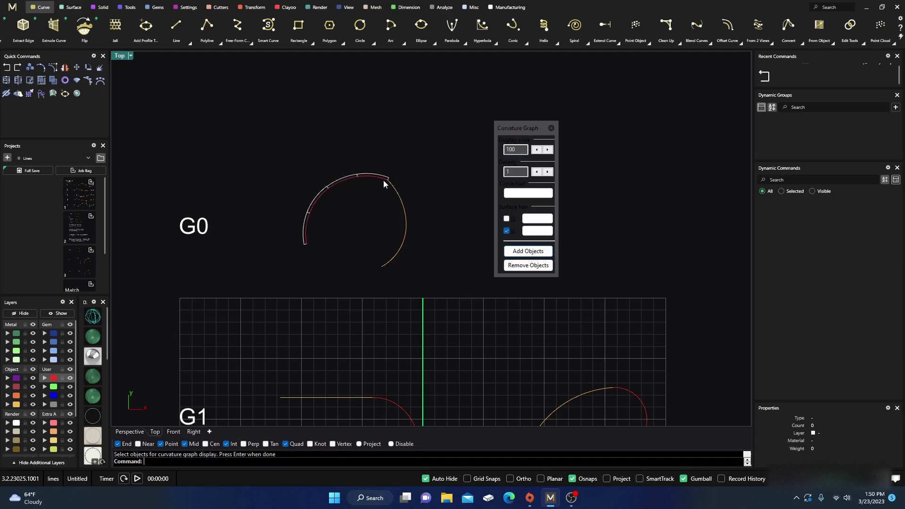
left_click(551, 128)
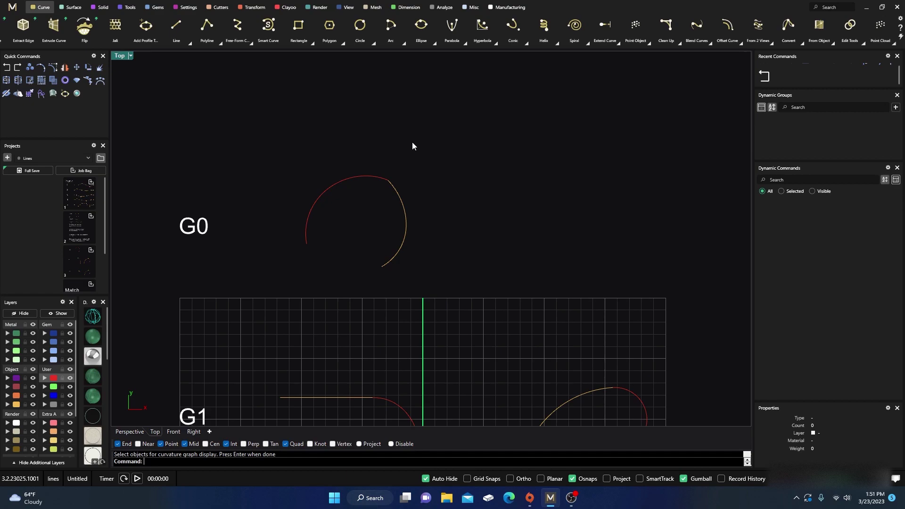
Use Curvature to mark a 4.507 mm circle at the red G0 arc's joint end
type("Curvature")
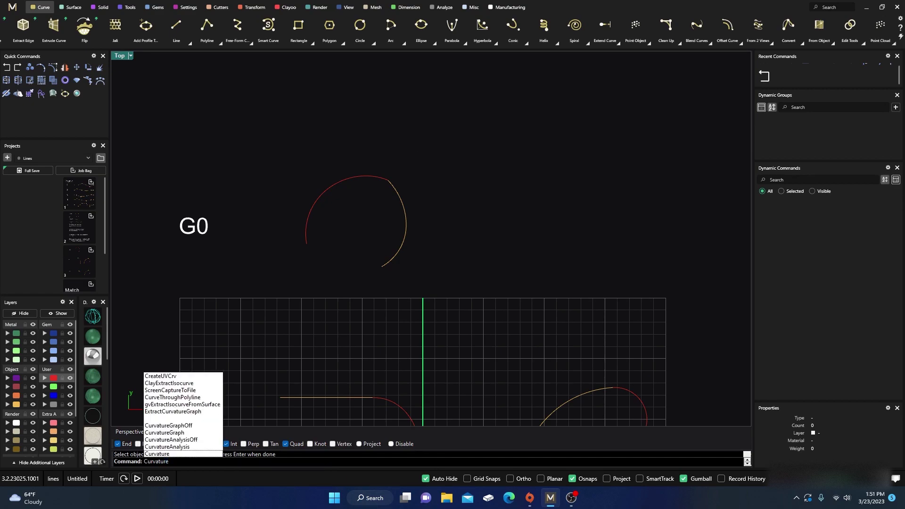
key("Return")
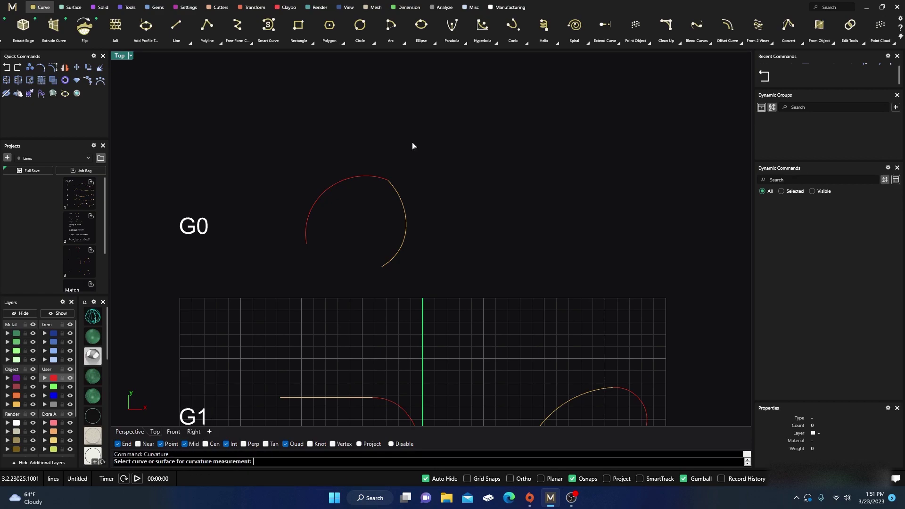
left_click(382, 184)
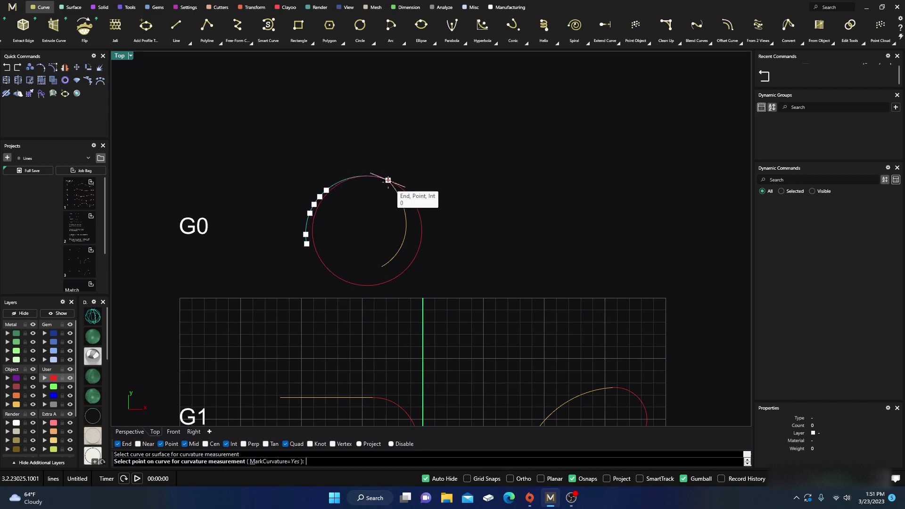
left_click(388, 180)
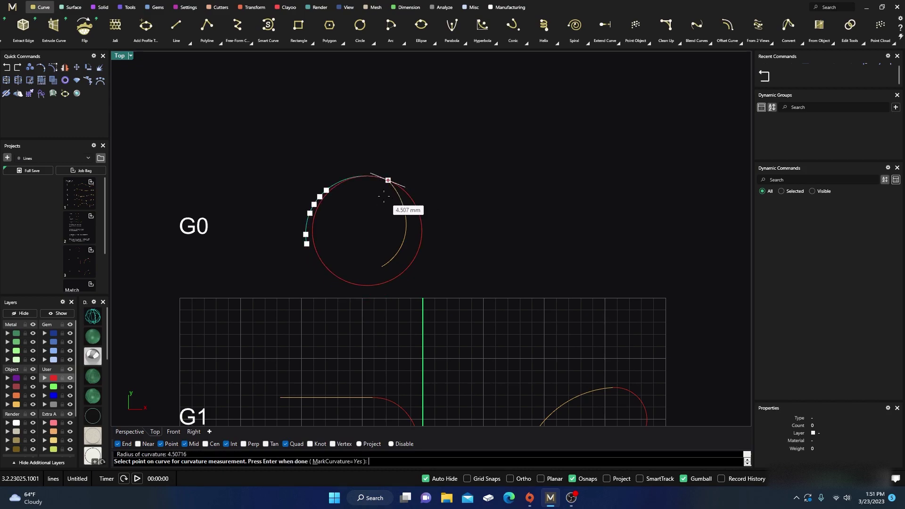
key("Return")
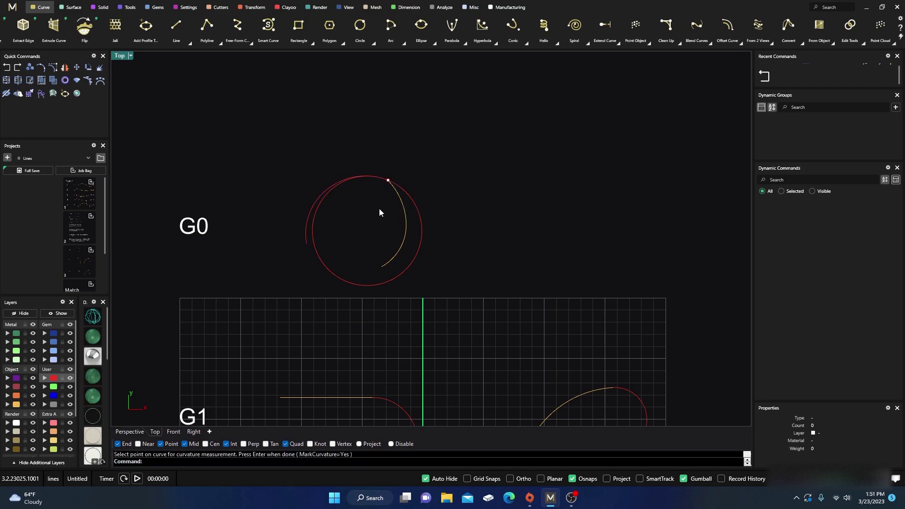
scroll(380, 209, "up", 3)
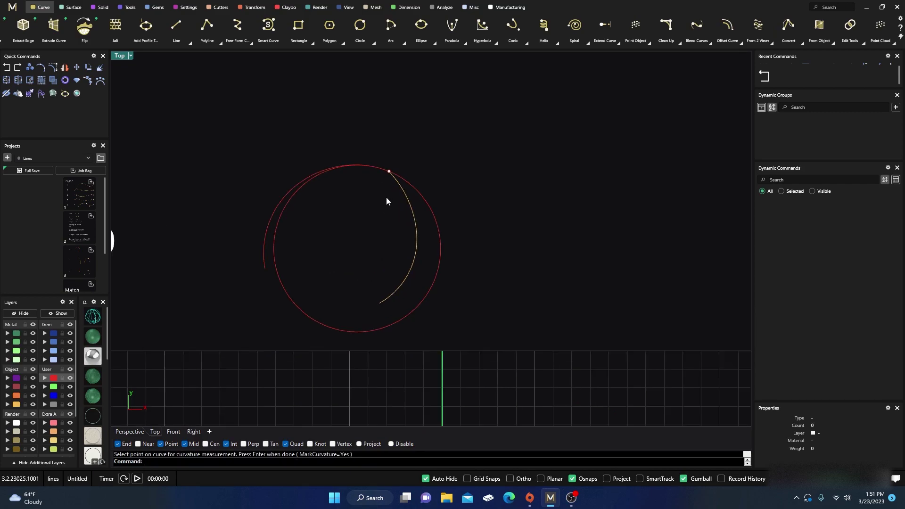
Measure the yellow G0 arc at the same joint, adding a 4.885 mm curvature circle
left_click(411, 190)
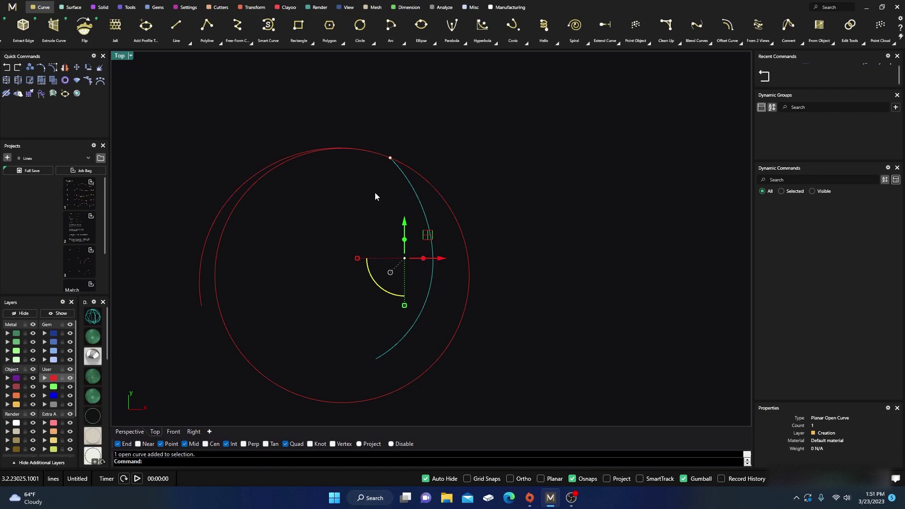
key("Return")
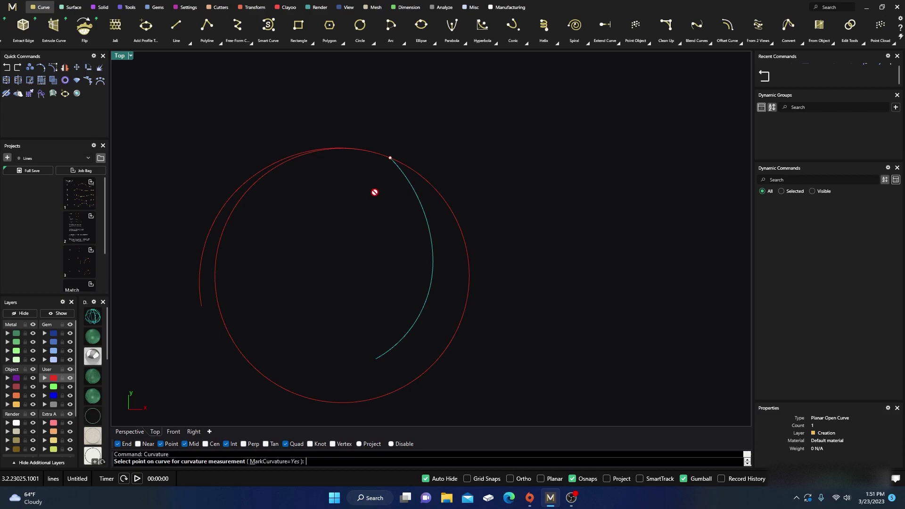
left_click(390, 157)
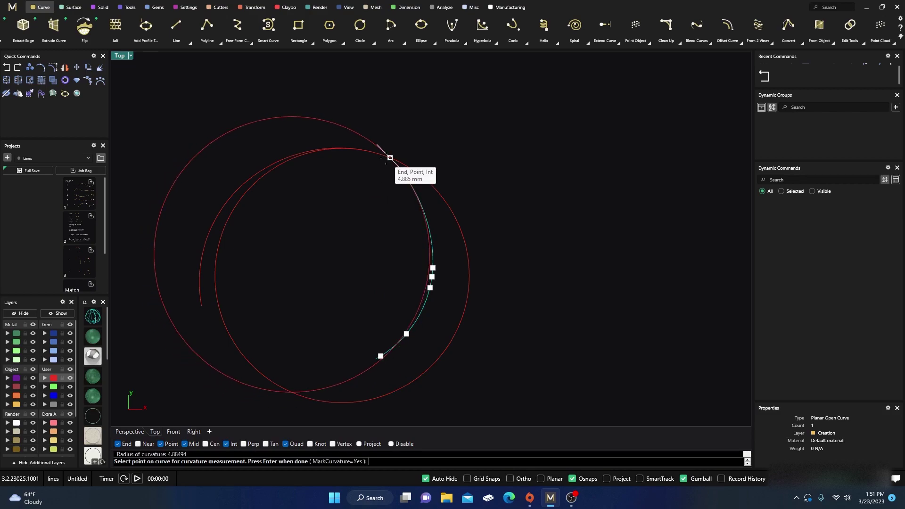
key("Return")
scroll(387, 162, "up", 1)
scroll(386, 162, "up", 1)
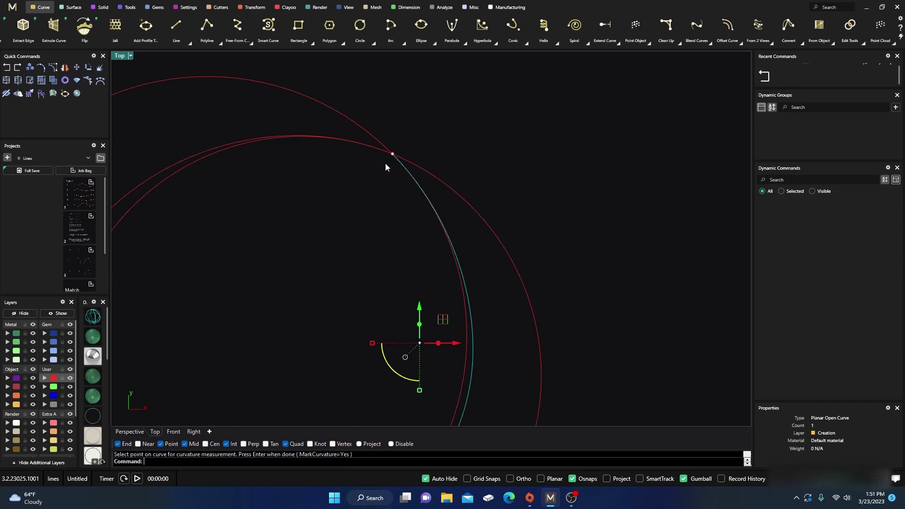
scroll(424, 122, "down", 4)
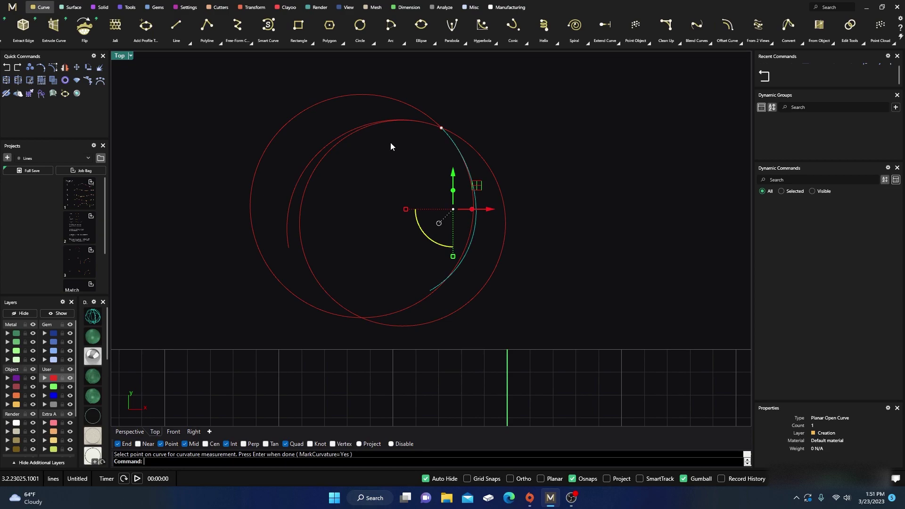
scroll(381, 151, "down", 4)
scroll(358, 113, "up", 3)
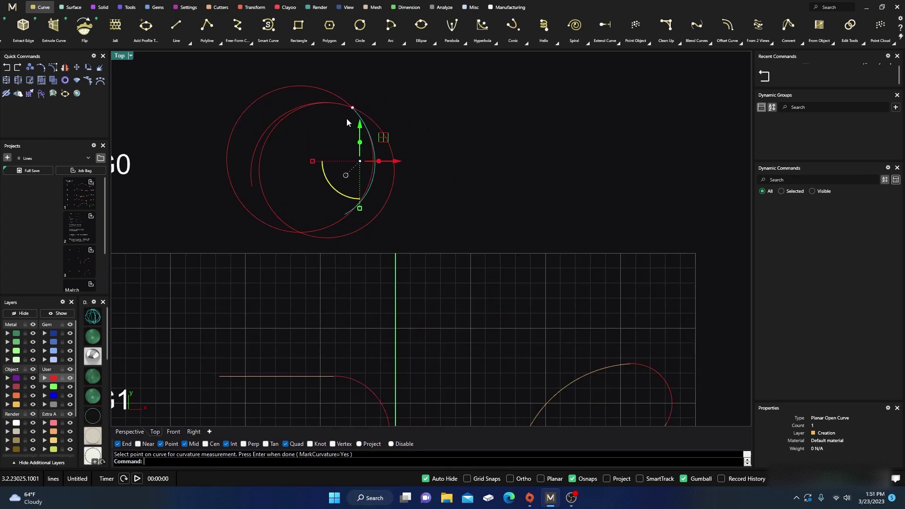
Mark a curvature circle at the G1 spiral's joint on its yellow part
scroll(351, 134, "down", 2)
scroll(367, 212, "up", 5)
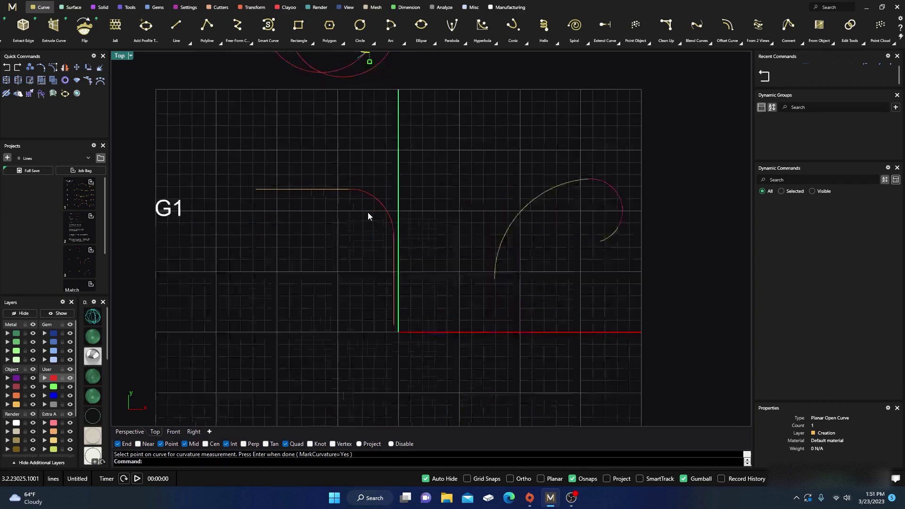
scroll(348, 196, "up", 1)
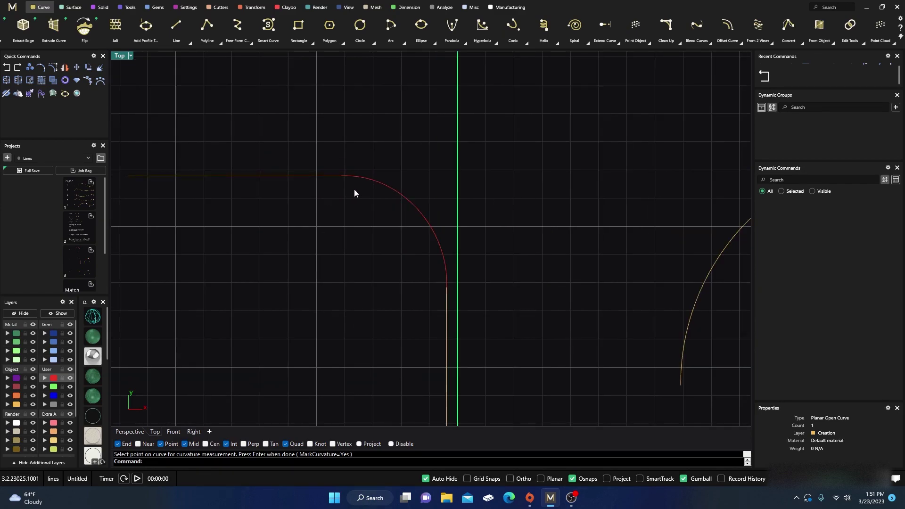
scroll(349, 193, "down", 2)
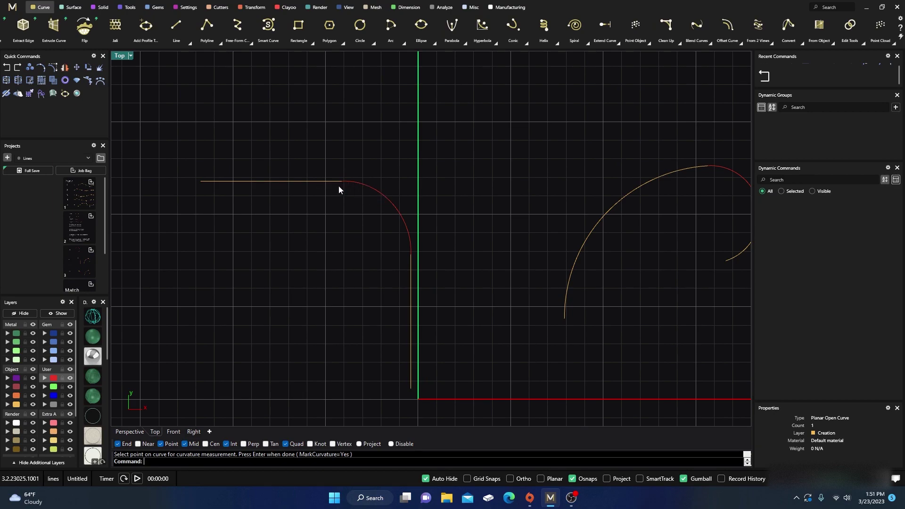
scroll(338, 186, "down", 3)
right_click_drag(516, 198, 403, 225)
scroll(397, 199, "up", 4)
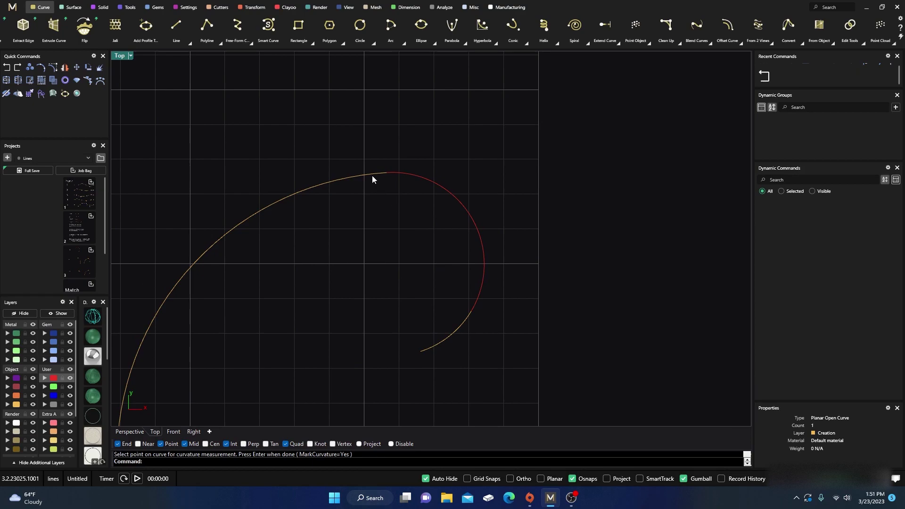
left_click(372, 175)
key("Return")
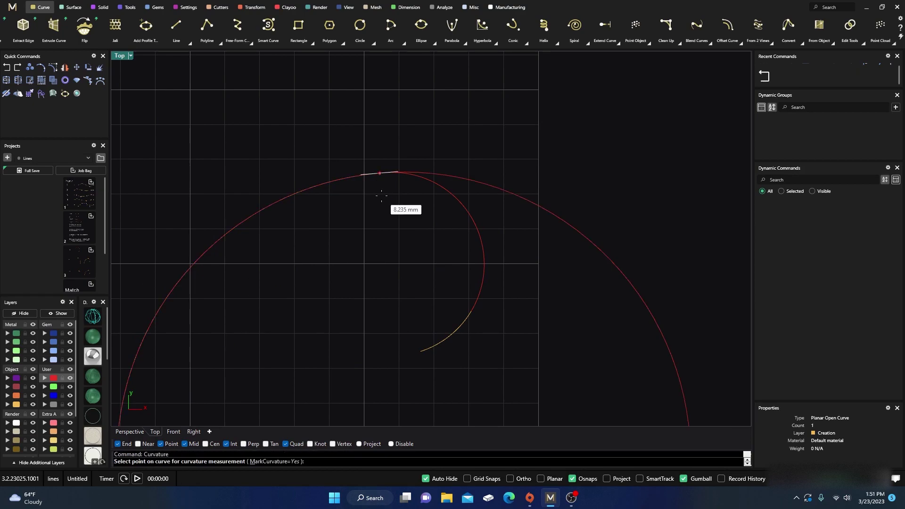
left_click(387, 172)
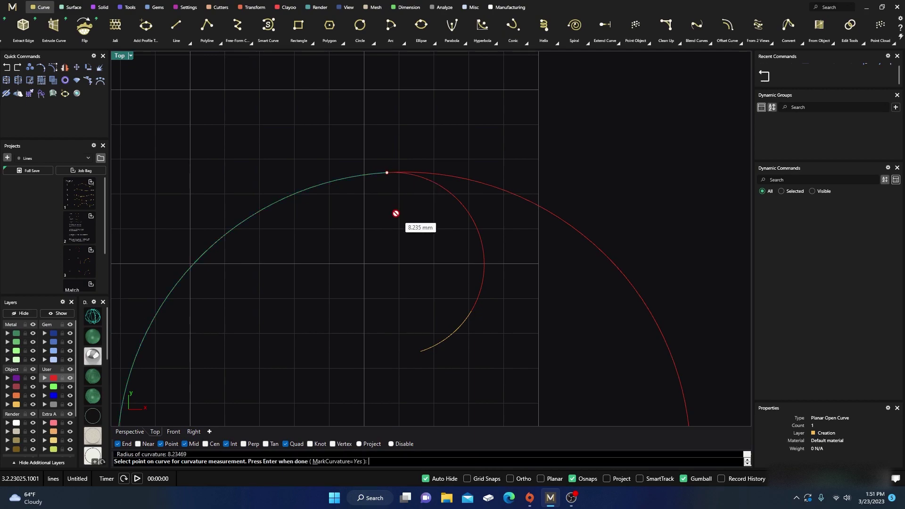
key("Return")
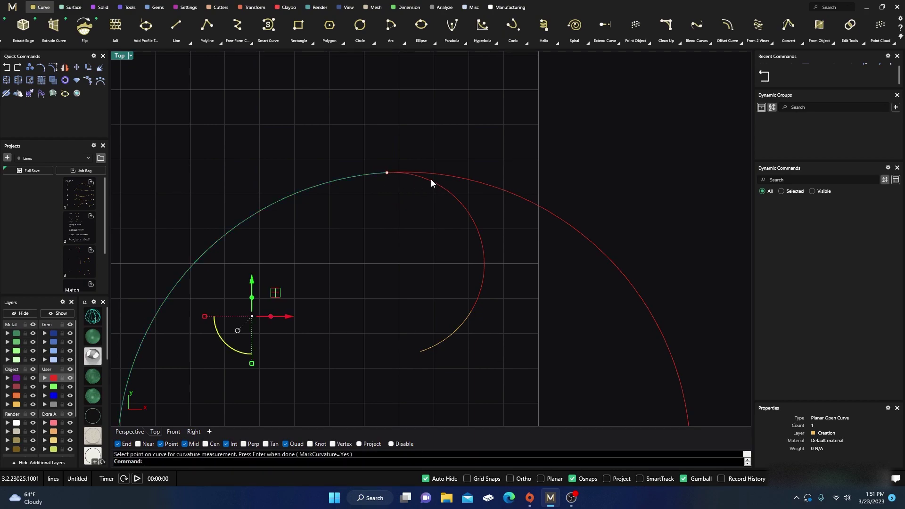
Mark a second circle on the red part; the circles measure 8.235 and 2.626 mm
key("Return")
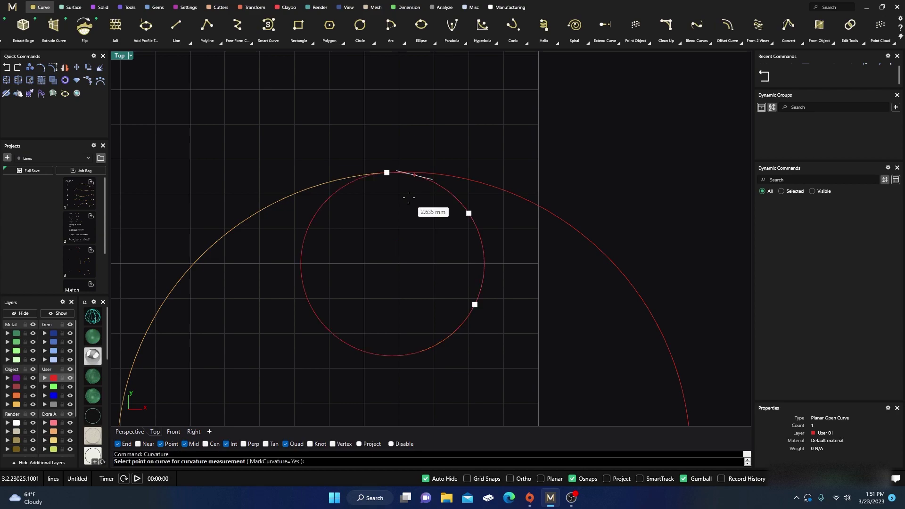
left_click(387, 173)
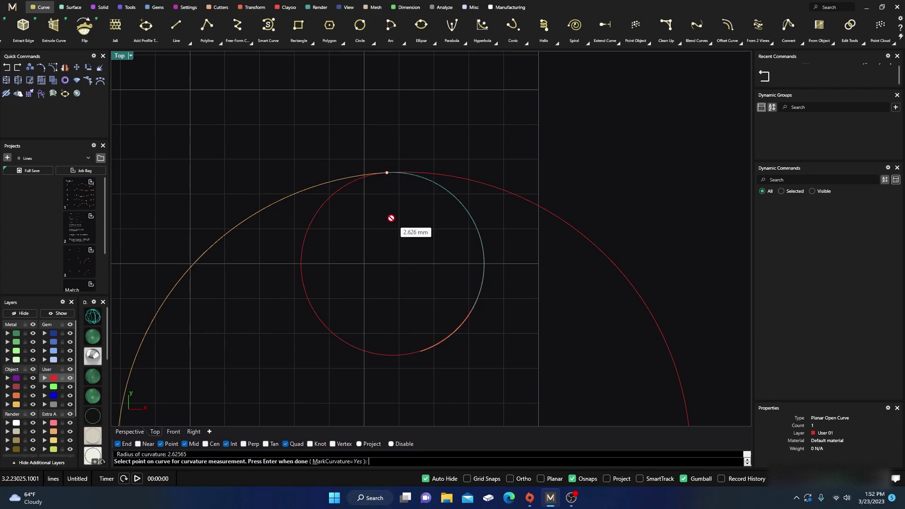
key("Return")
scroll(381, 202, "down", 3)
Mark curvature on the first G2 curve at its join point
key("Escape")
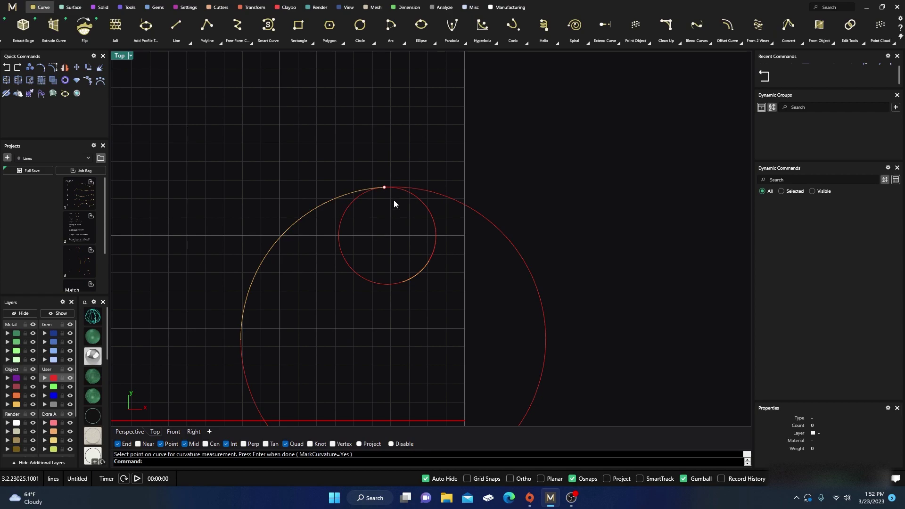
scroll(389, 134, "down", 2)
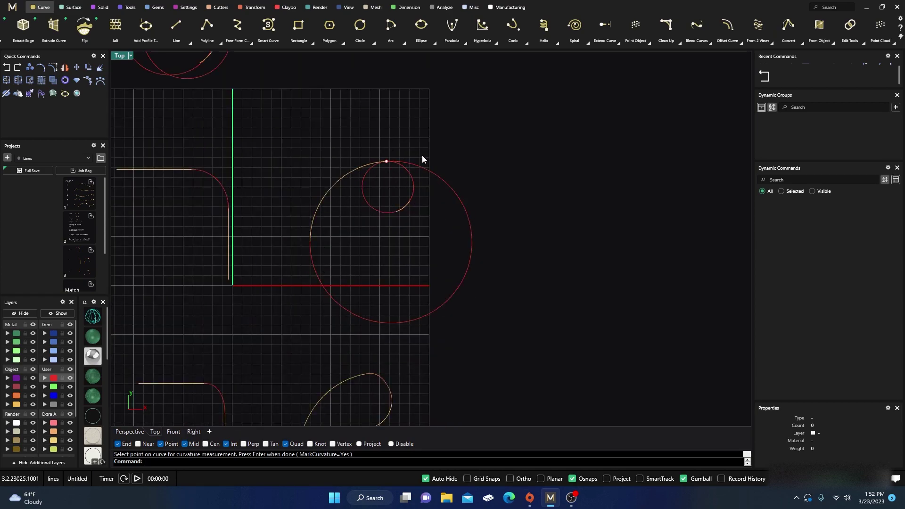
scroll(420, 157, "down", 2)
scroll(347, 246, "up", 5)
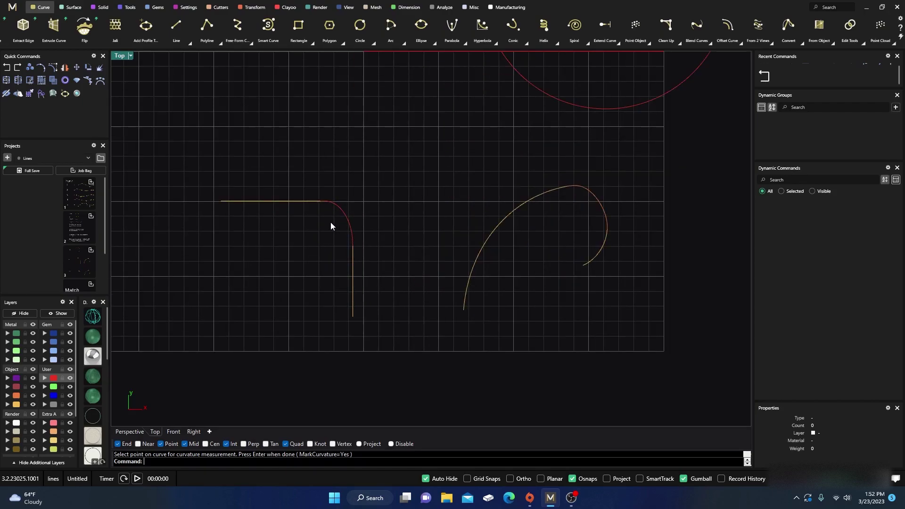
right_click_drag(454, 204, 329, 208)
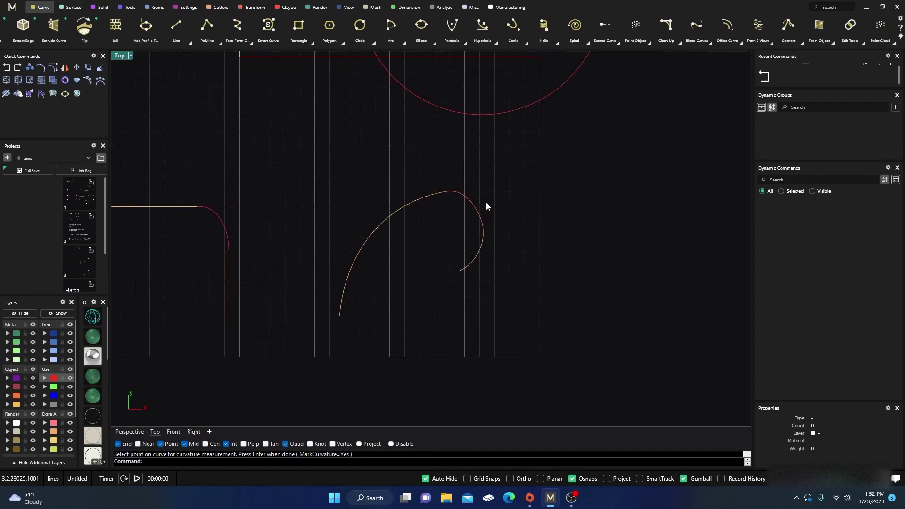
scroll(472, 207, "up", 1)
scroll(443, 211, "up", 2)
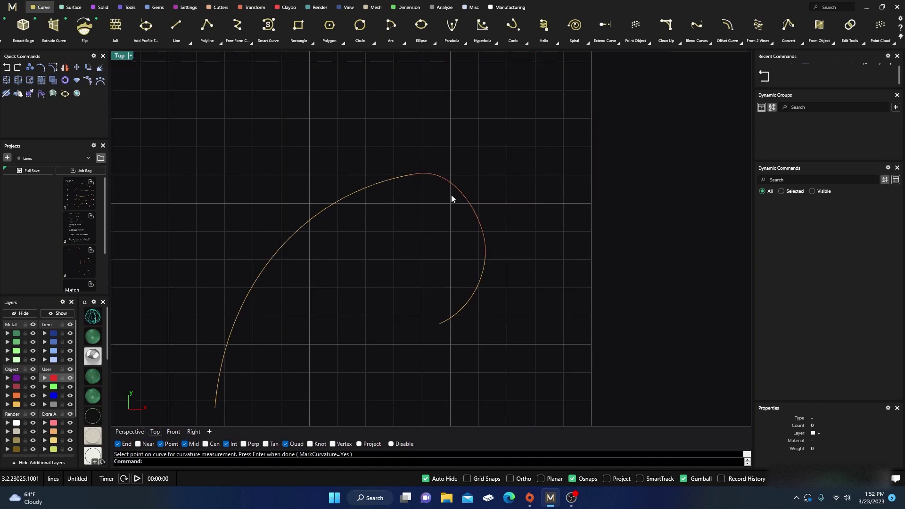
scroll(411, 183, "up", 1)
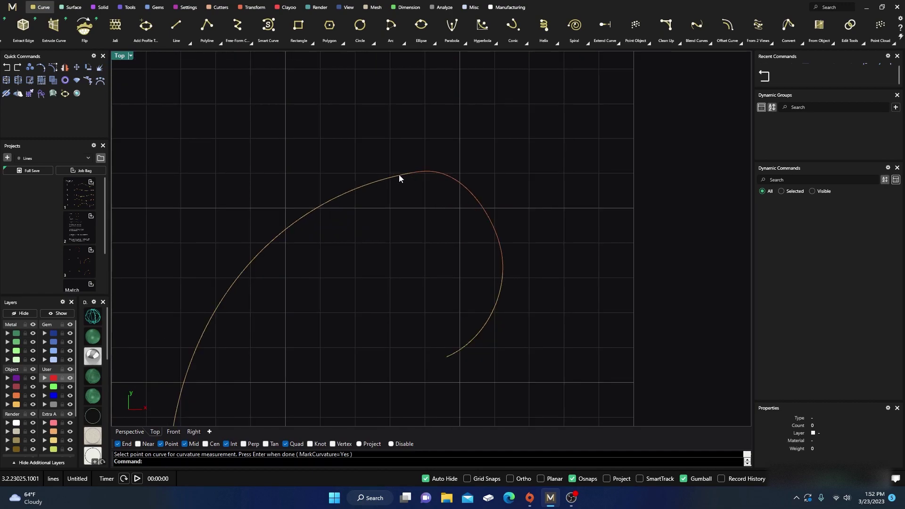
left_click(400, 176)
right_click(424, 197)
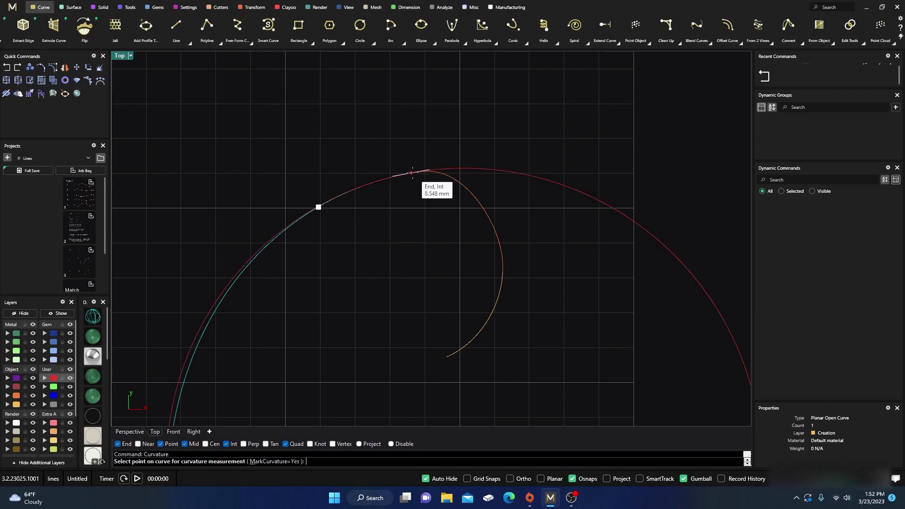
left_click(412, 172)
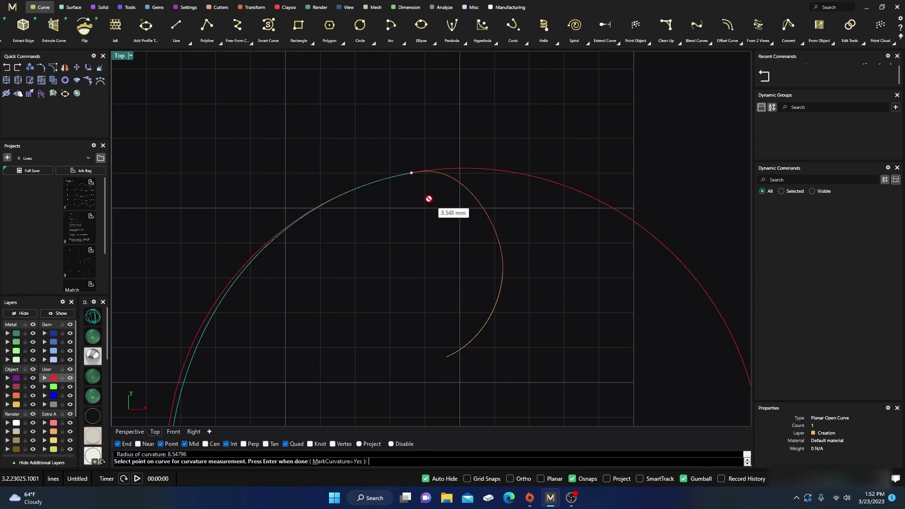
right_click(429, 198)
key("Escape")
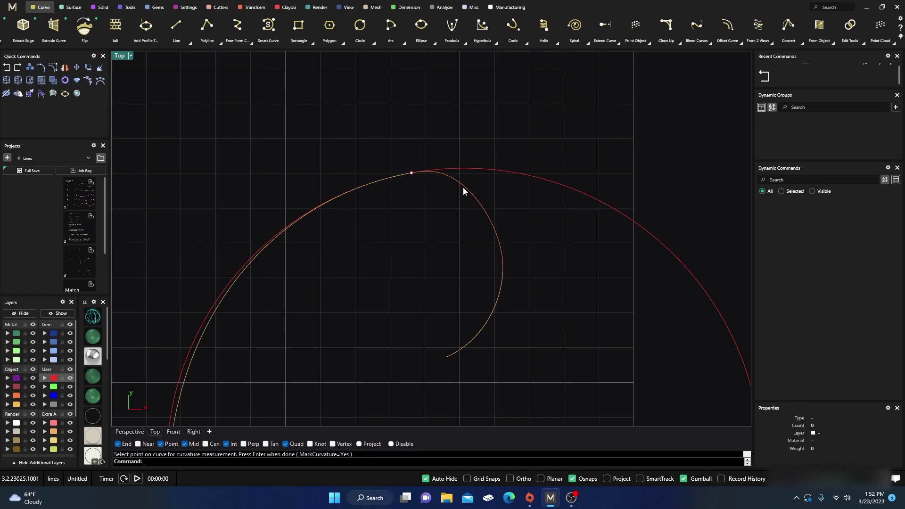
Mark curvature on the adjoining orange curve at the same join, both about 8.548 mm
left_click(462, 187)
right_click(421, 192)
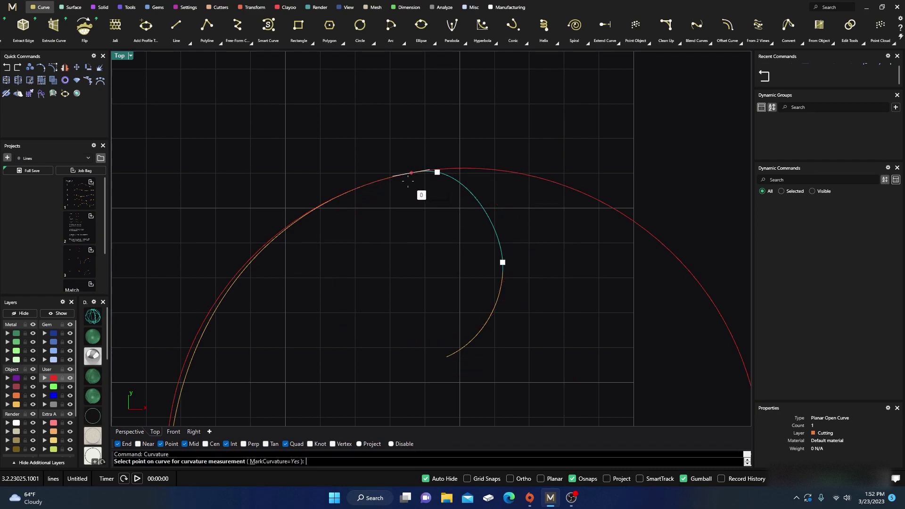
left_click(415, 191)
right_click(413, 220)
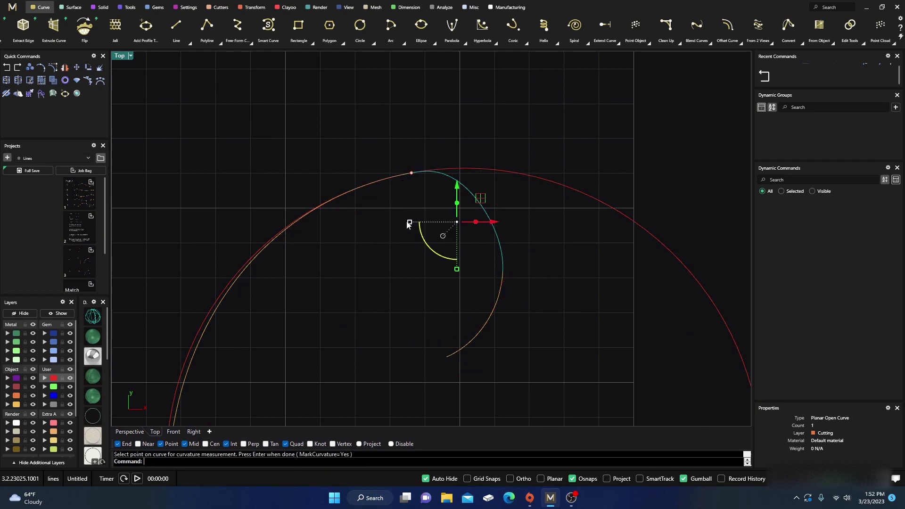
scroll(412, 221, "down", 3)
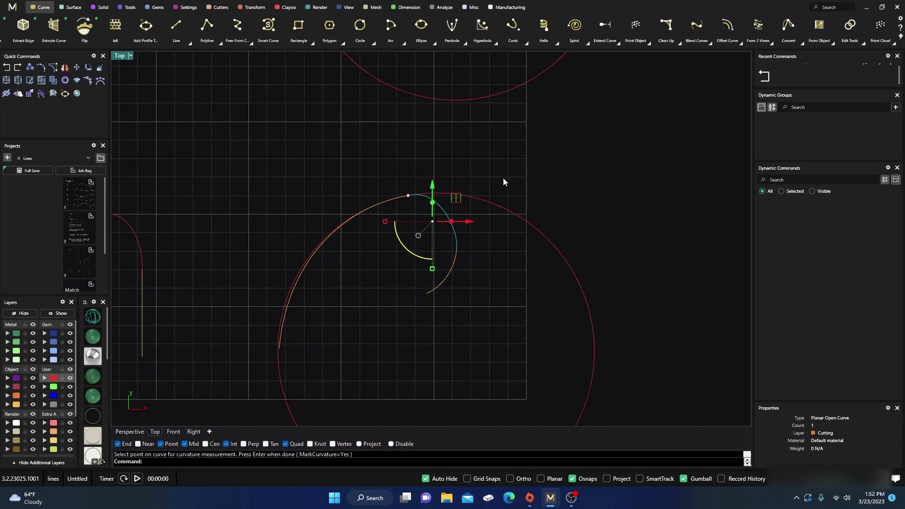
left_click(506, 215)
left_click(519, 216)
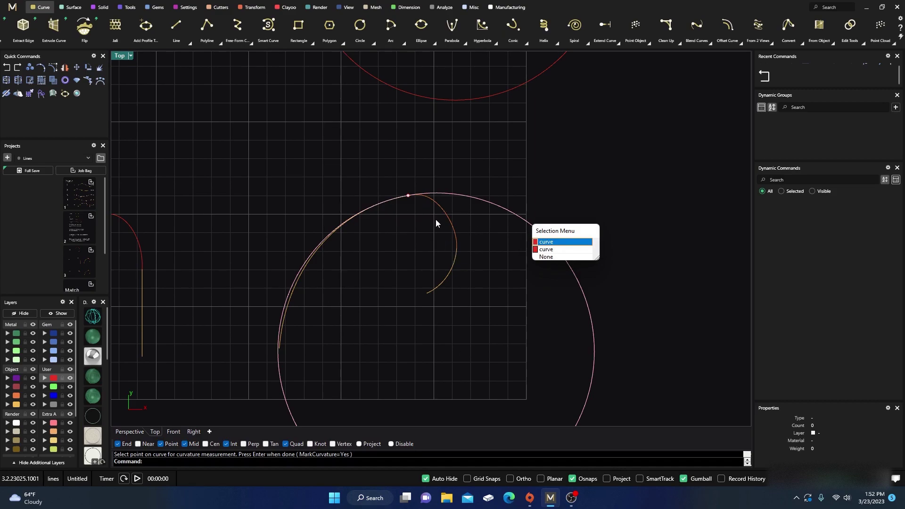
Mark a 2.784 mm curvature circle at the G2 curve's other end point
key("Escape")
scroll(422, 245, "down", 5)
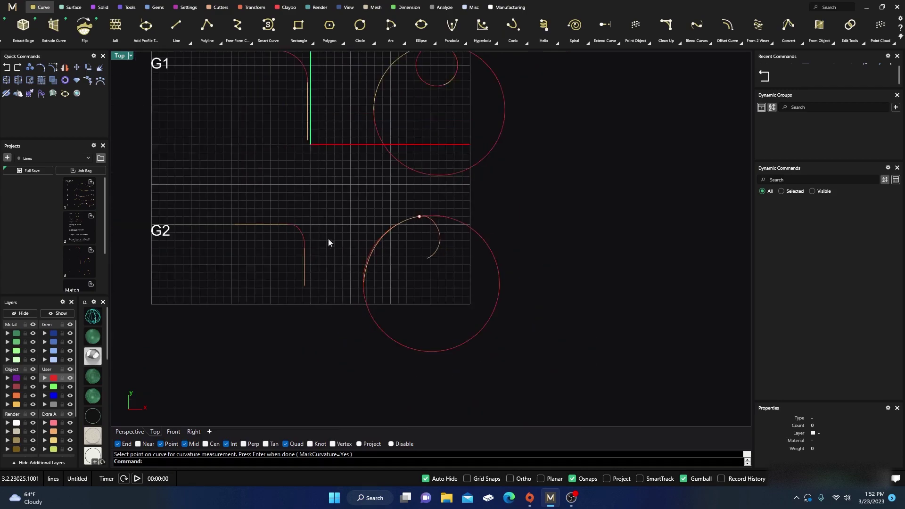
scroll(388, 238, "up", 6)
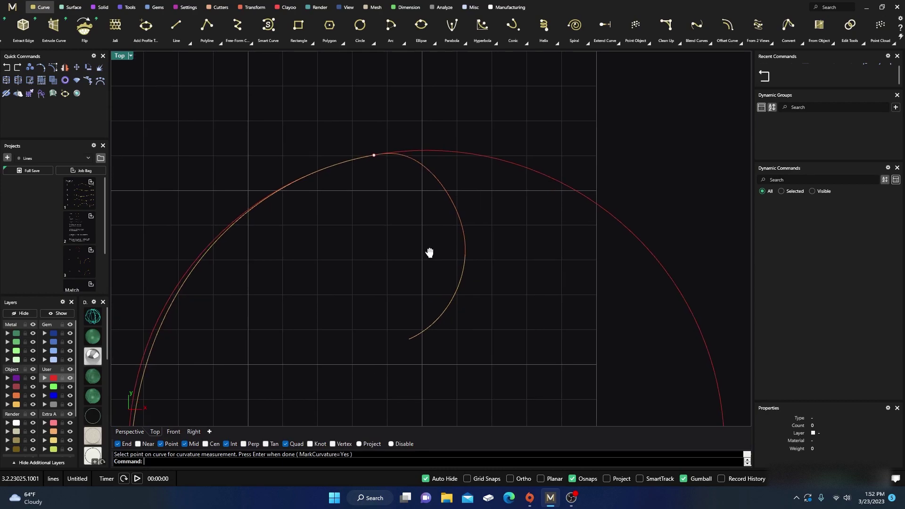
key("Return")
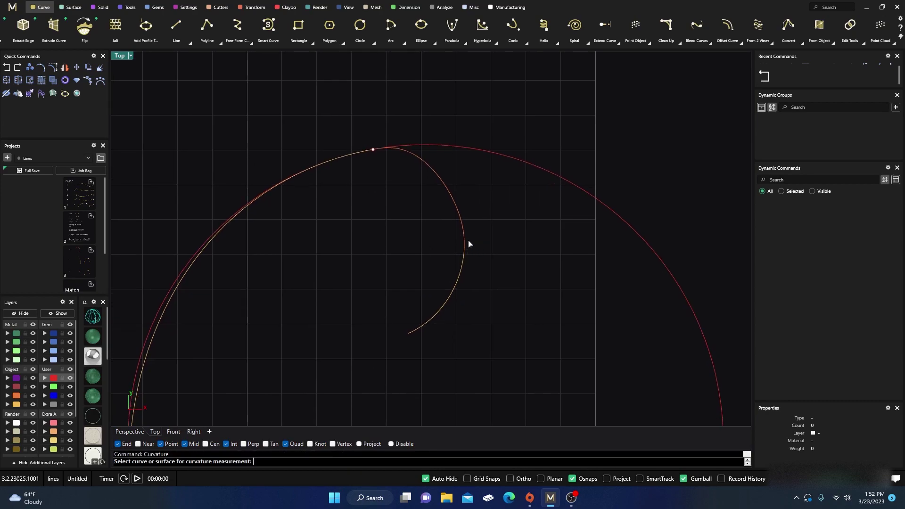
left_click(465, 243)
left_click(464, 248)
key("Return")
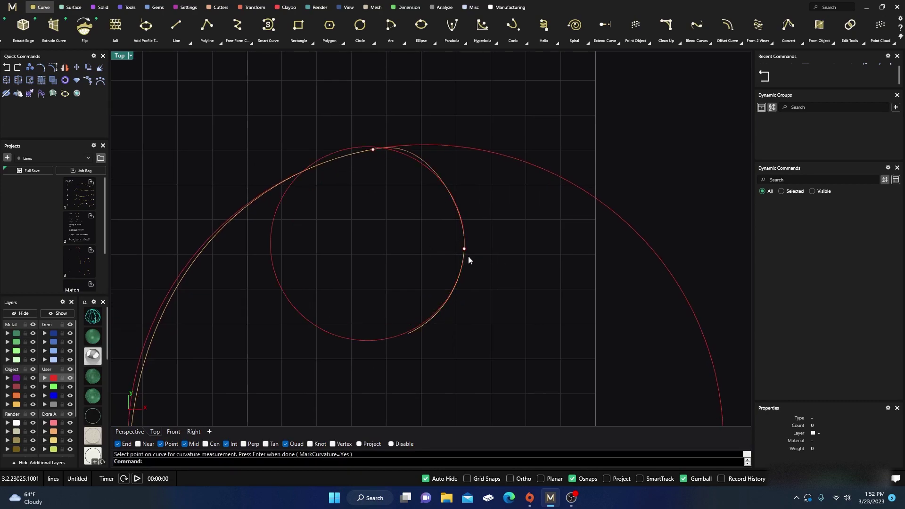
Mark the short yellow adjoining curve at the same end point, also 2.784 mm
left_click(434, 322)
key("Return")
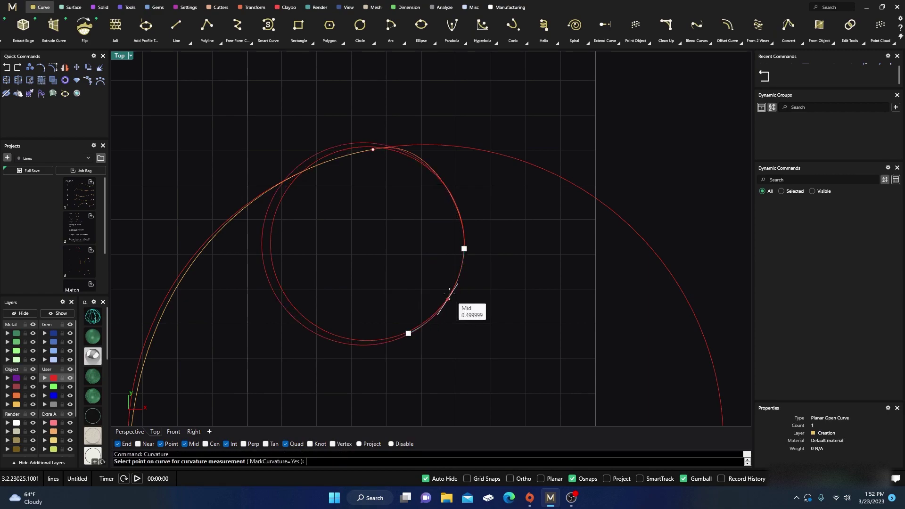
left_click(464, 249)
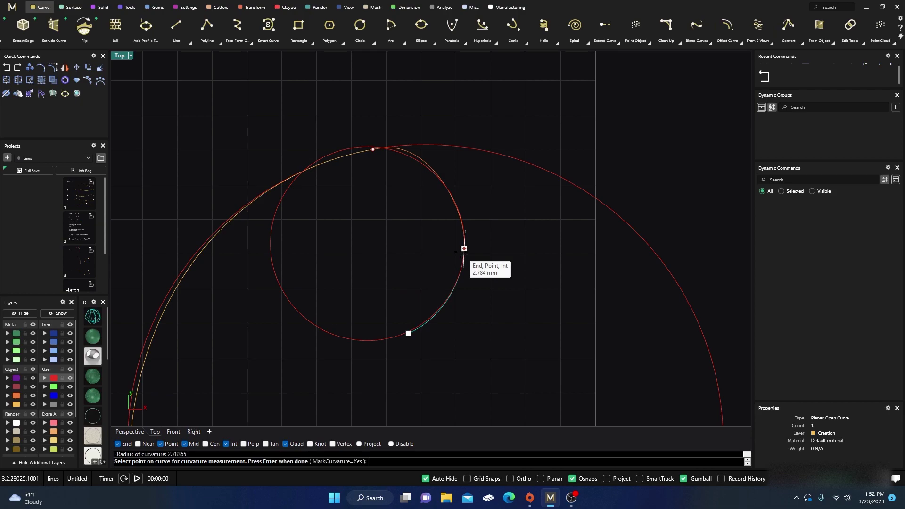
key("Return")
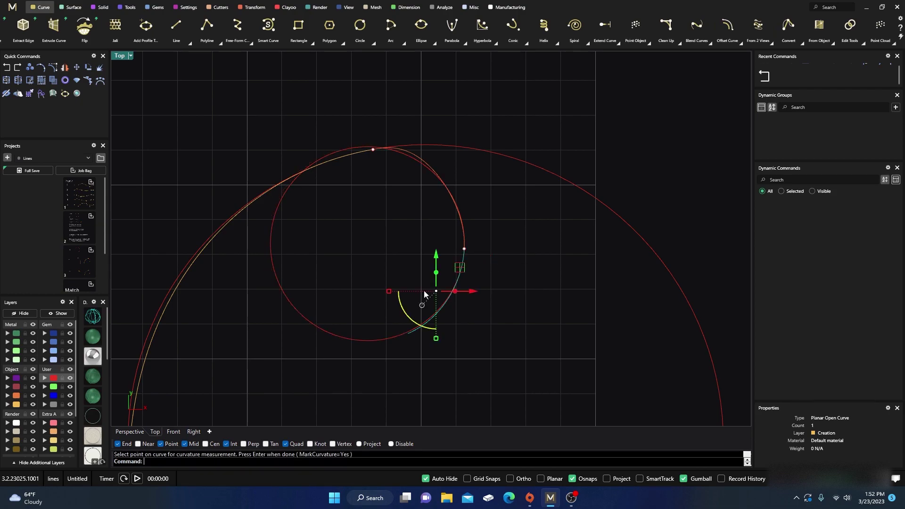
left_click(355, 338)
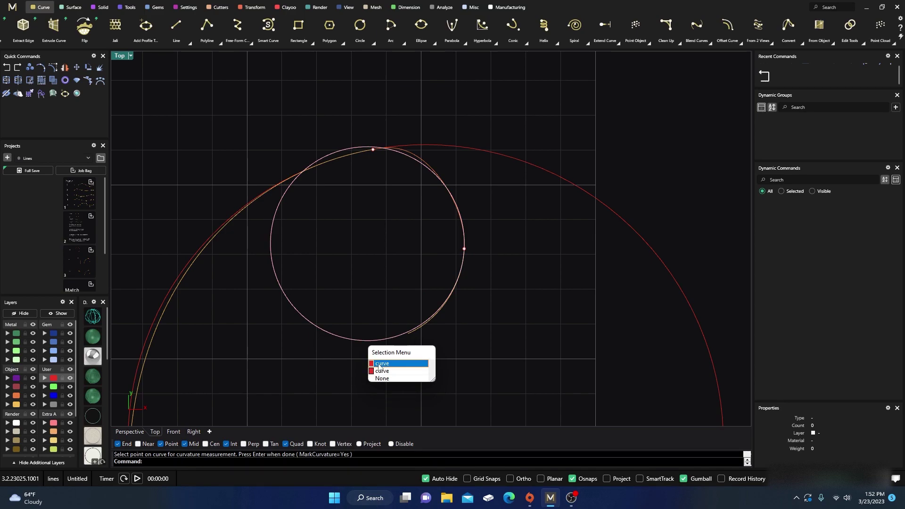
key("Escape")
scroll(375, 219, "down", 1)
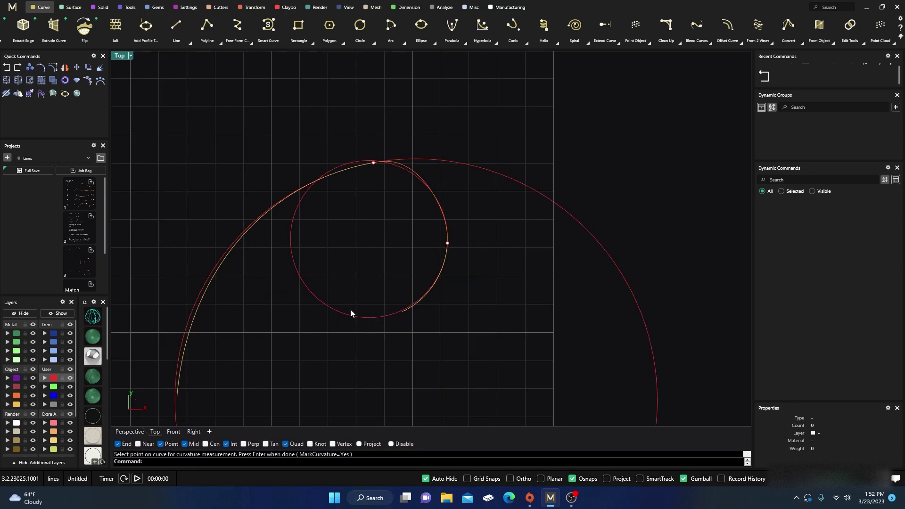
Delete the curvature circles at the G2, G1 and G0 examples
left_click_drag(364, 345, 364, 343)
key("Delete")
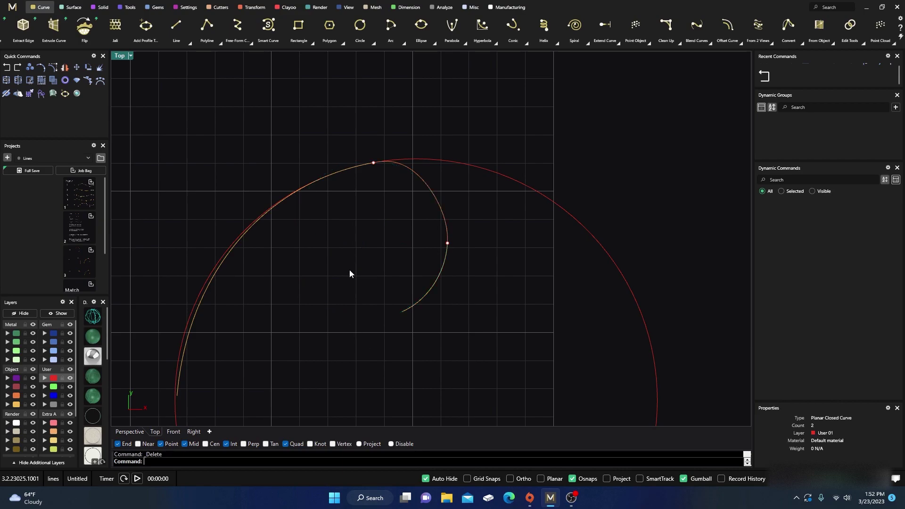
scroll(352, 254, "down", 2)
left_click_drag(461, 242, 461, 241)
scroll(456, 284, "down", 2)
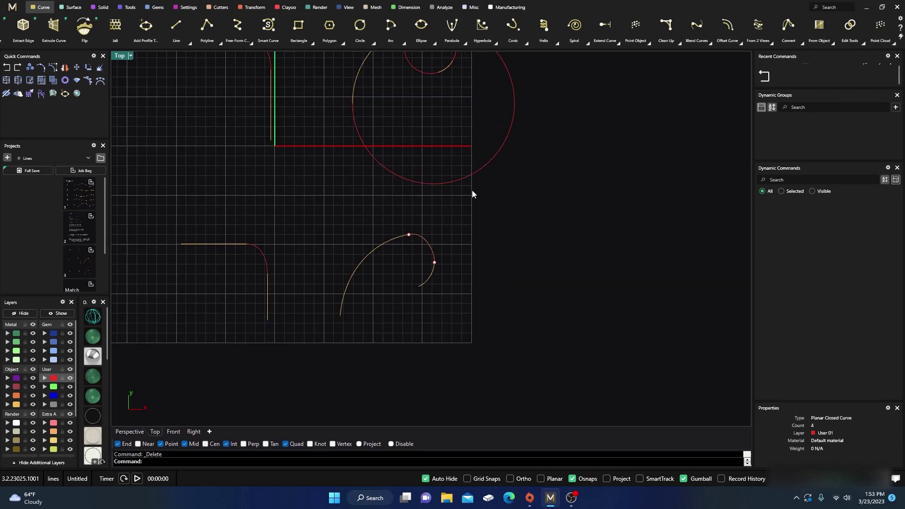
left_click(439, 184)
key("Delete")
right_click_drag(428, 152, 427, 232)
scroll(430, 175, "up", 2)
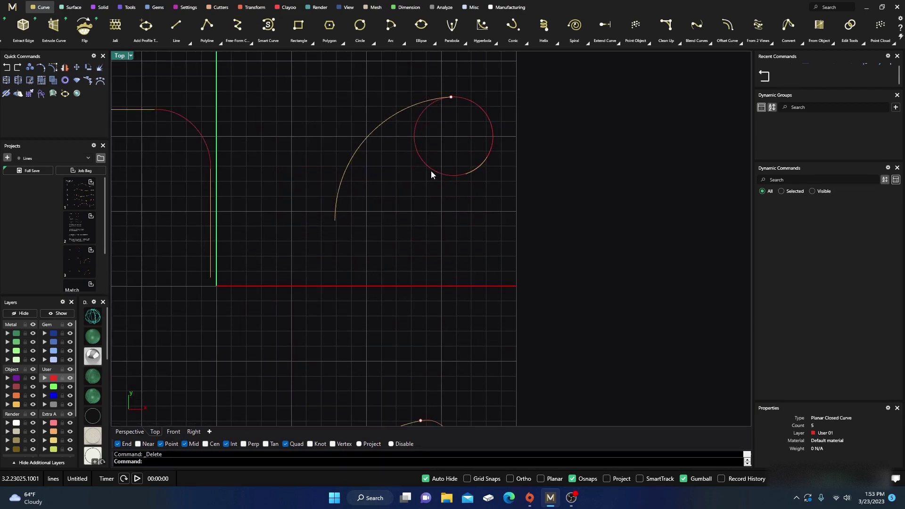
left_click(431, 172)
key("Delete")
scroll(423, 223, "down", 3)
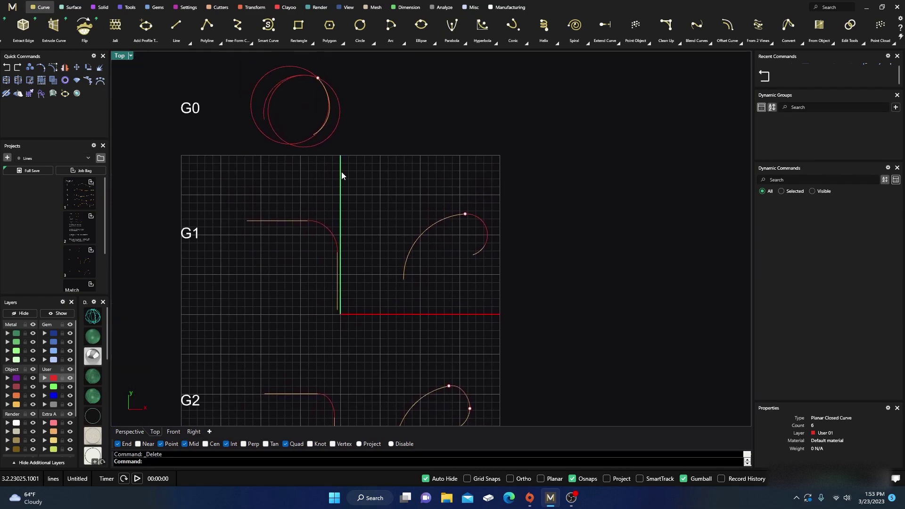
left_click(272, 141)
key("Delete")
scroll(351, 162, "down", 3)
Frame the G0, G1 and G2 examples together in the Top view
right_click_drag(354, 174, 369, 178)
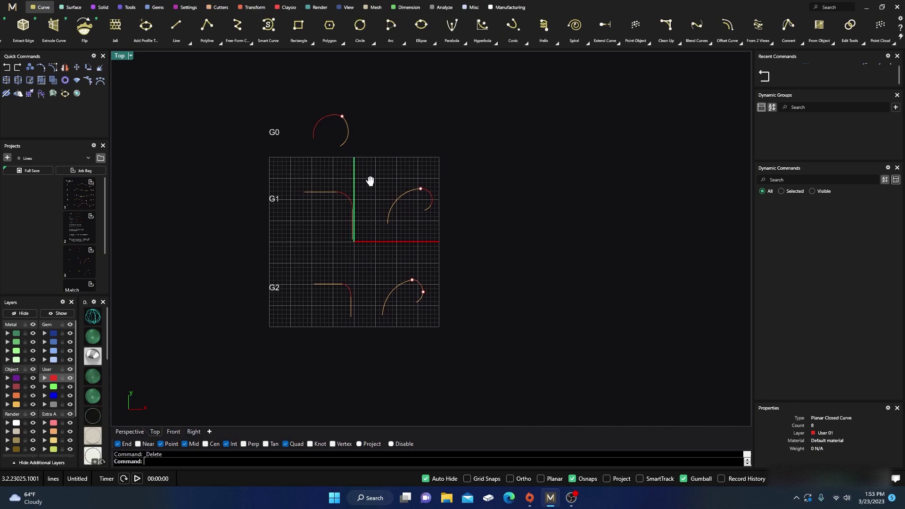
scroll(334, 150, "up", 1)
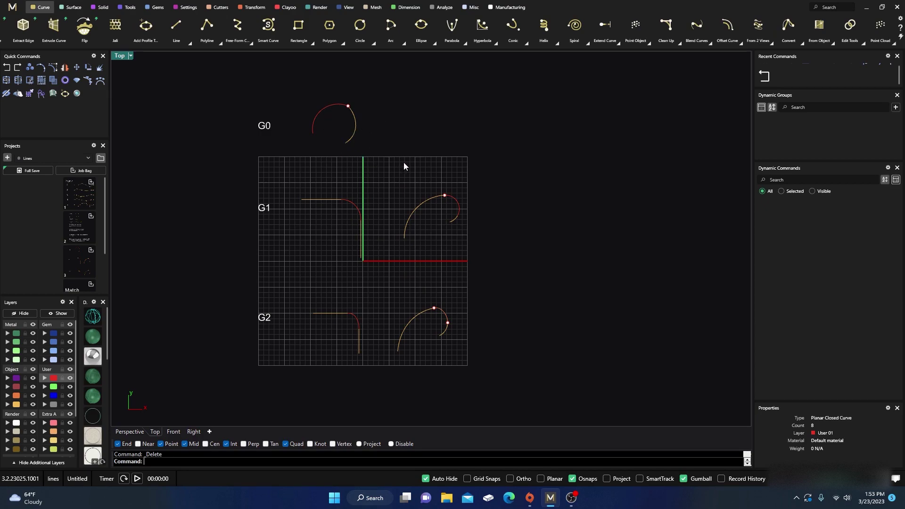
right_click_drag(381, 184, 404, 197)
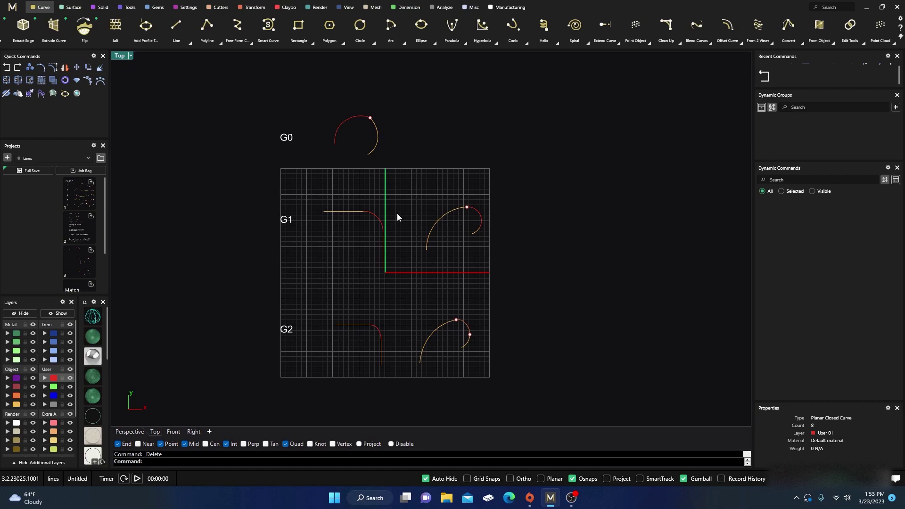
scroll(396, 212, "down", 3)
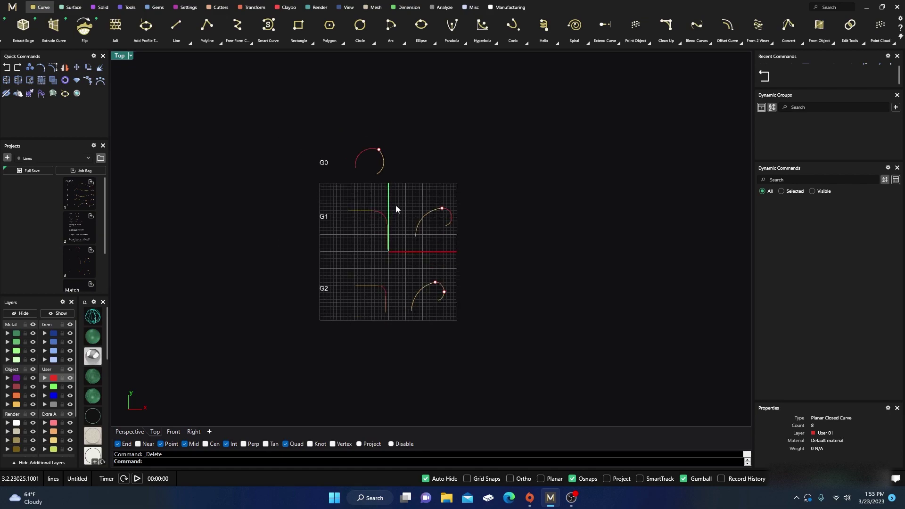
right_click_drag(398, 202, 383, 195)
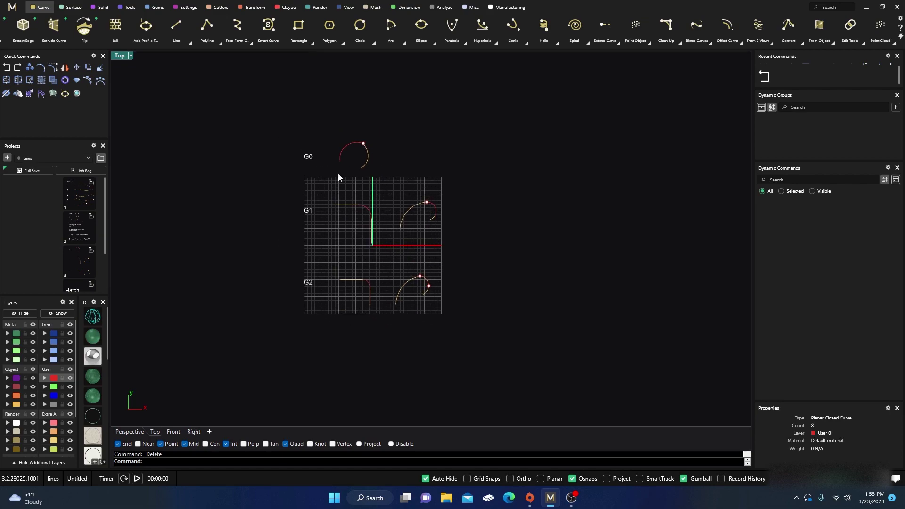